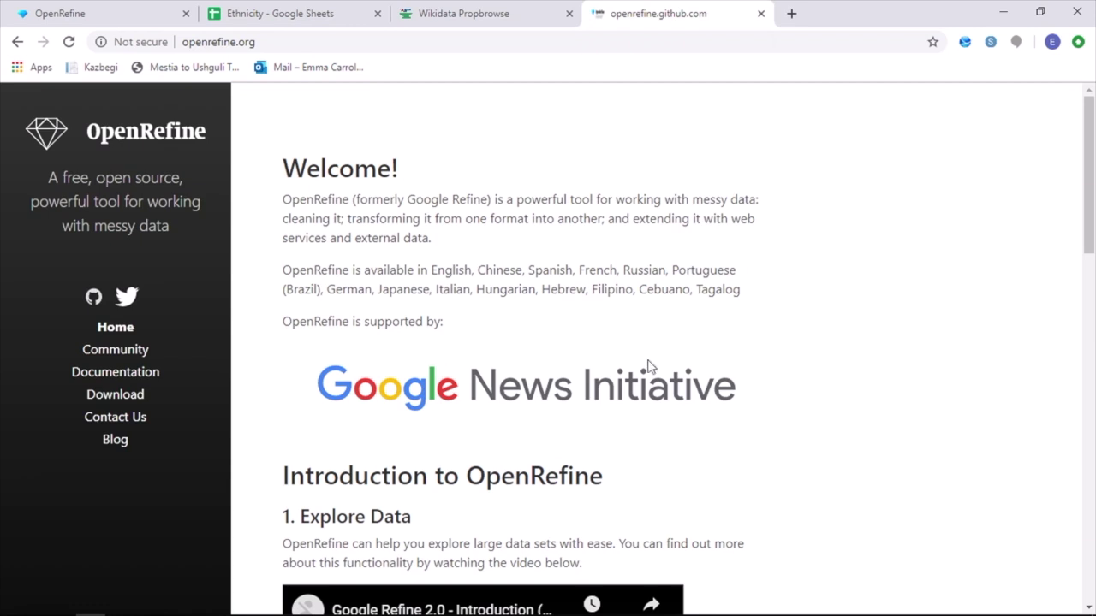
Preview the Web Addresses, Clipboard, Database and Google Data import options in OpenRefine
click(93, 14)
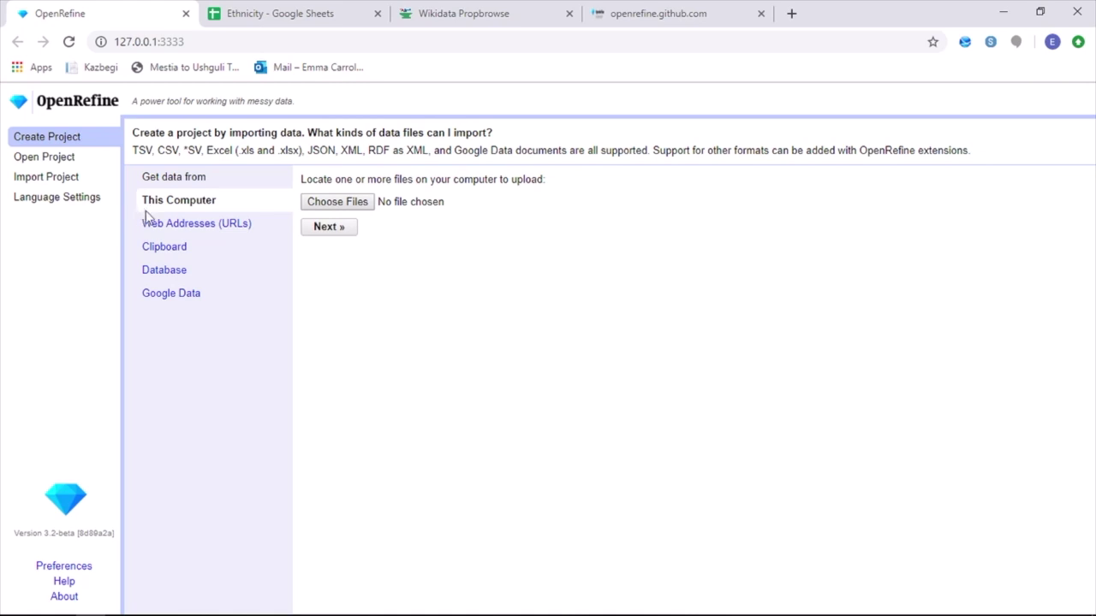
click(149, 232)
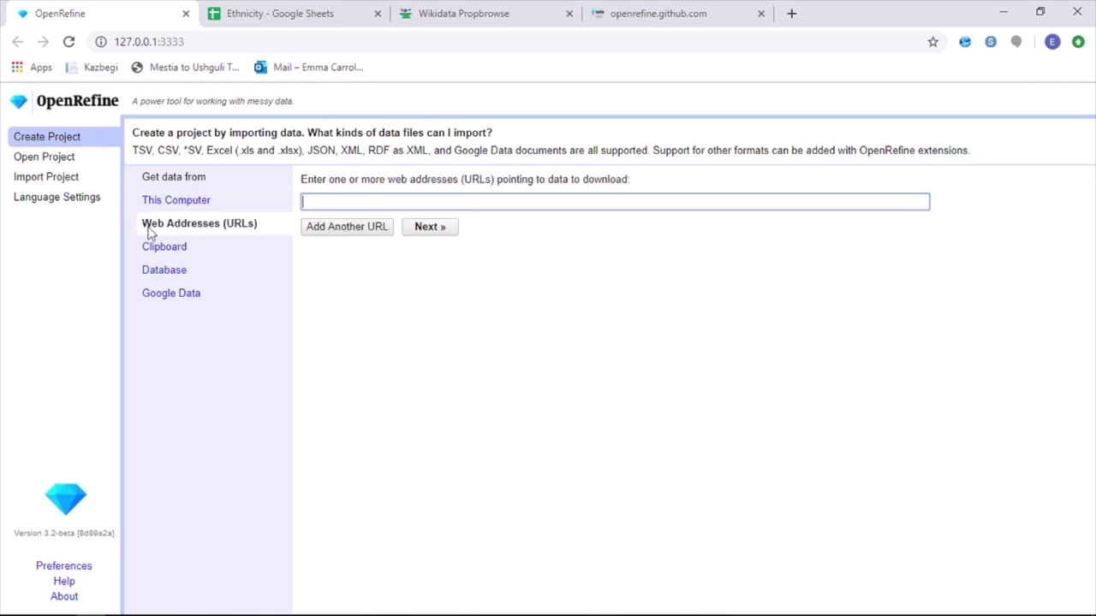
click(152, 252)
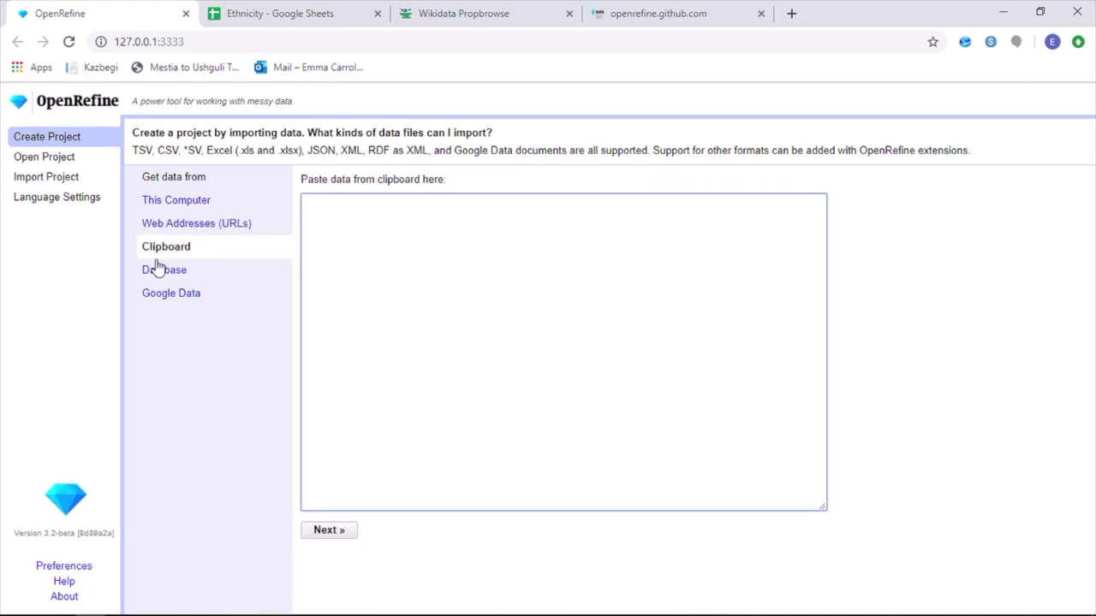
click(159, 274)
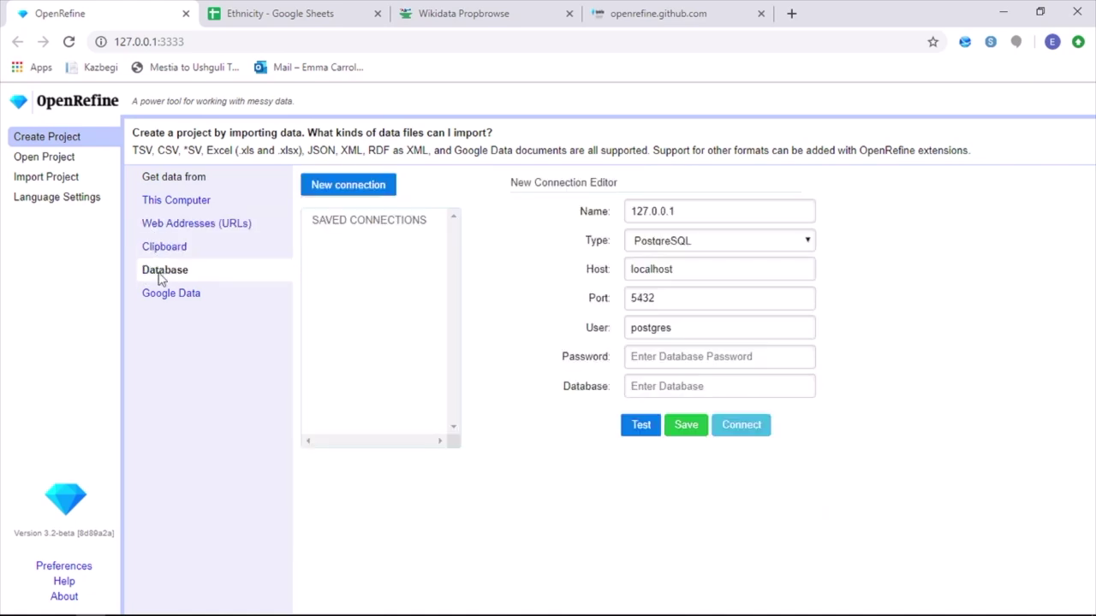
click(163, 294)
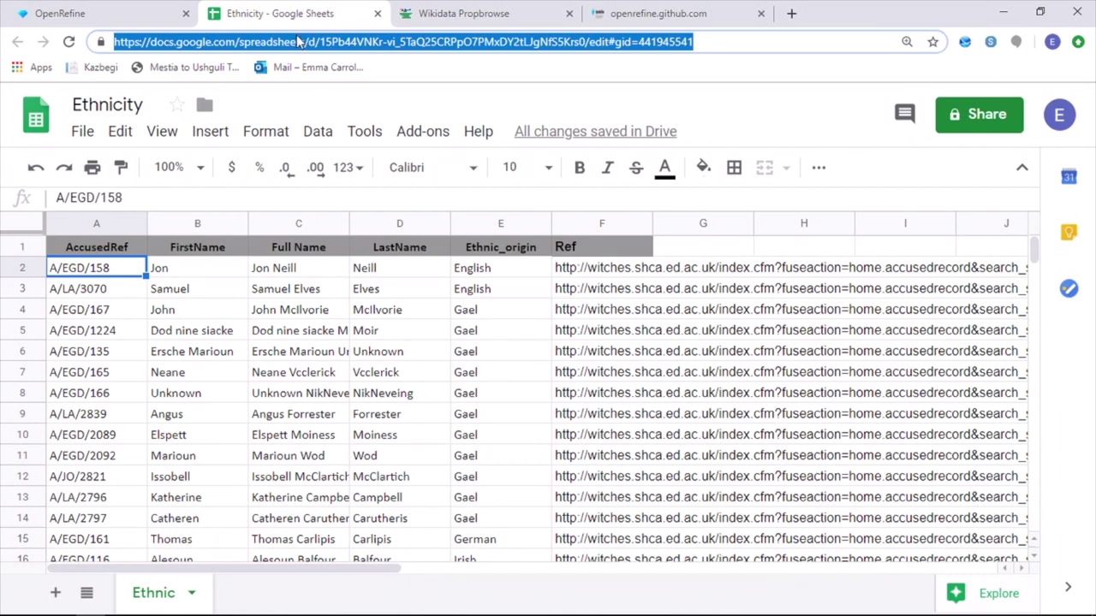
Paste the Ethnicity sheet URL under Google Data and load a preview of its data
click(103, 13)
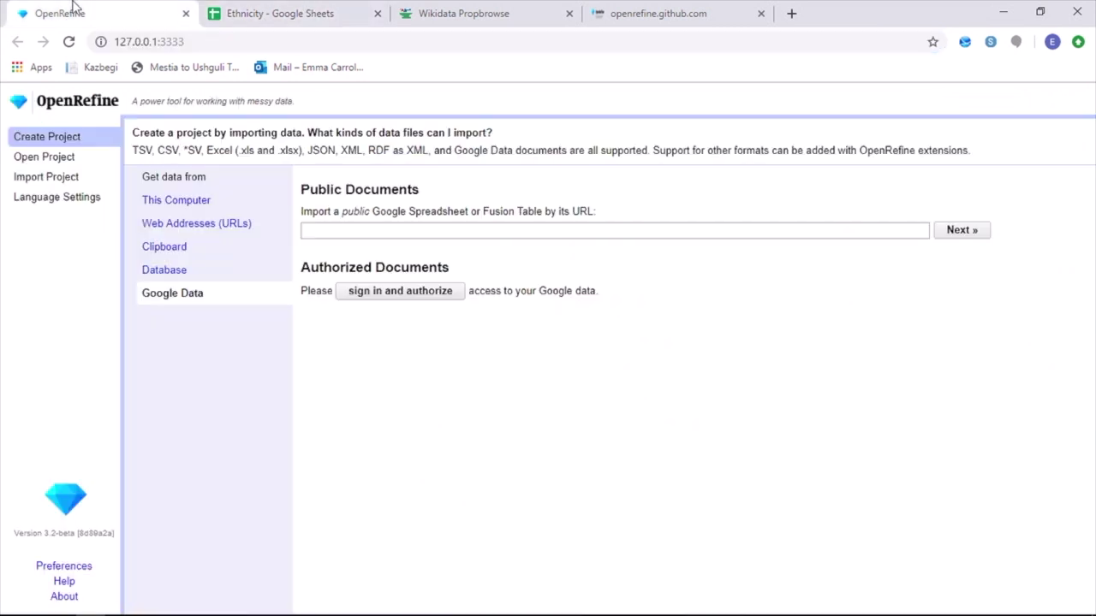
click(310, 226)
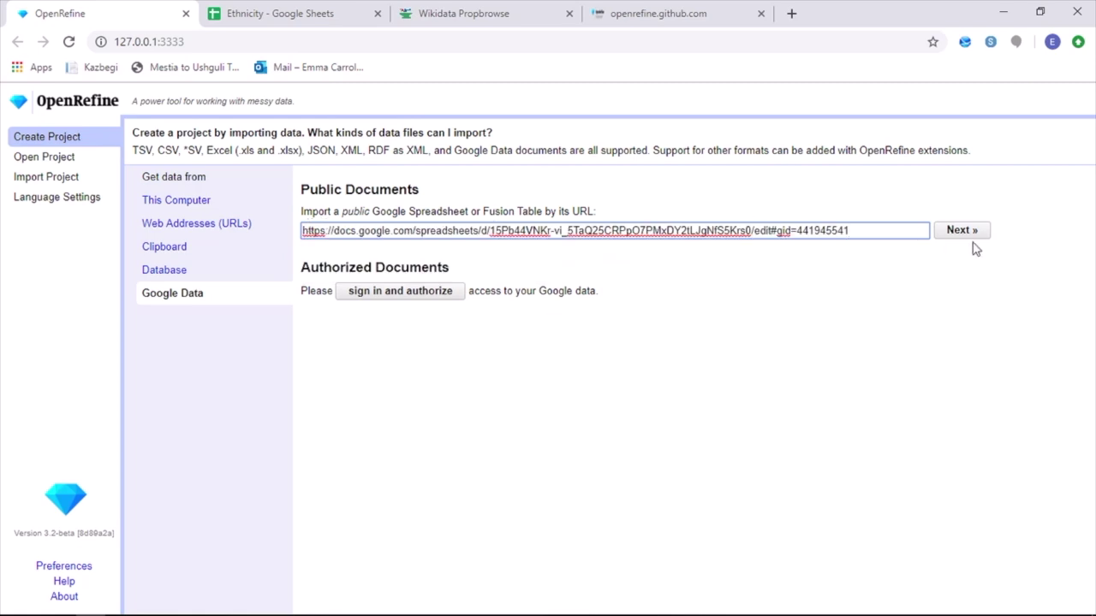
click(961, 229)
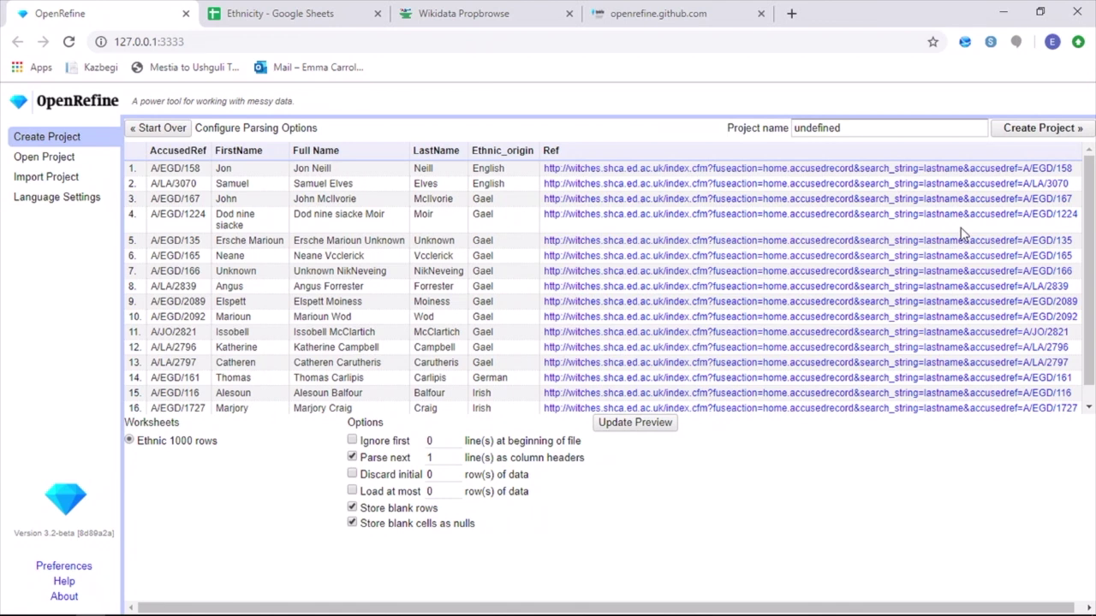
Rename the new project to 'Example'
click(851, 128)
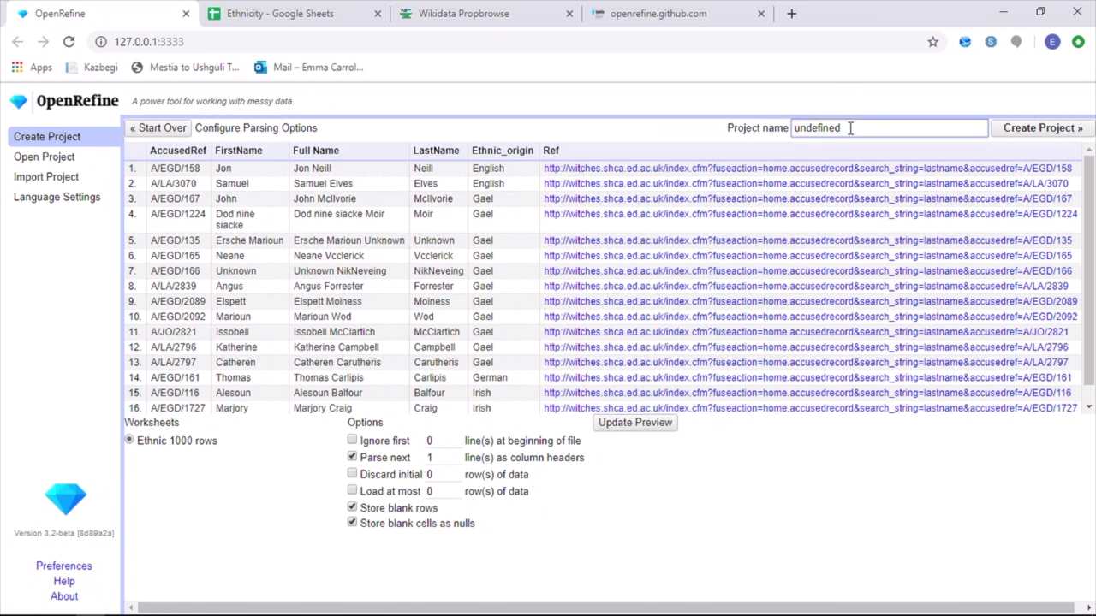
key(BackSpace)
key(BackSpace)
key(BackSpace)
key(BackSpace)
key(BackSpace)
key(BackSpace)
key(BackSpace)
key(BackSpace)
key(BackSpace)
text(Example)
Create the Example project to display its 17 accused records
click(1053, 128)
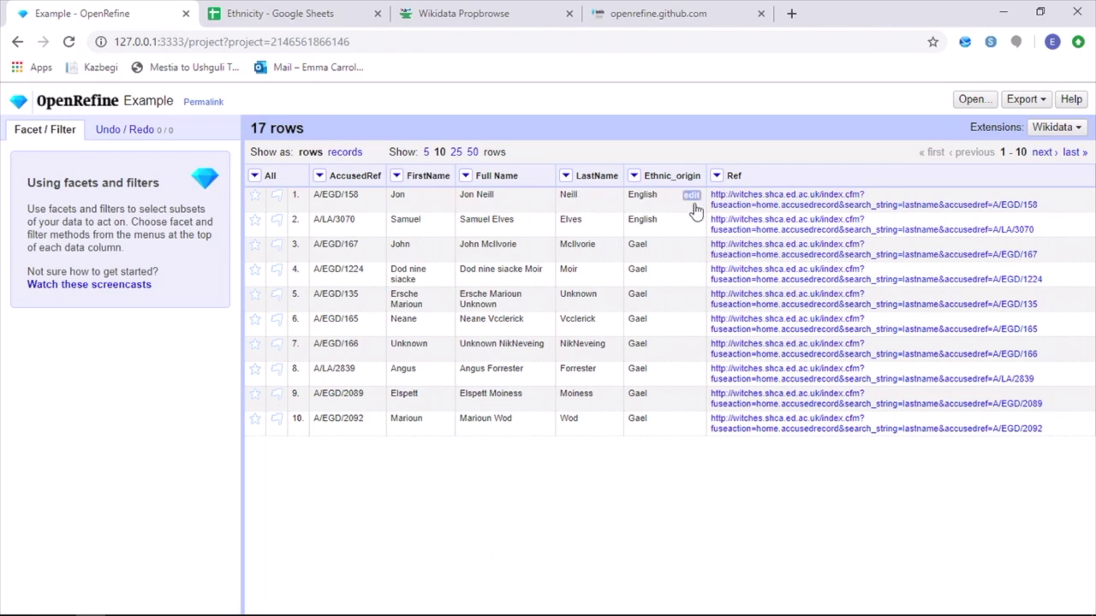
Read the row 1 accused person's Survey of Scottish Witchcraft record, then return to OpenRefine
click(728, 206)
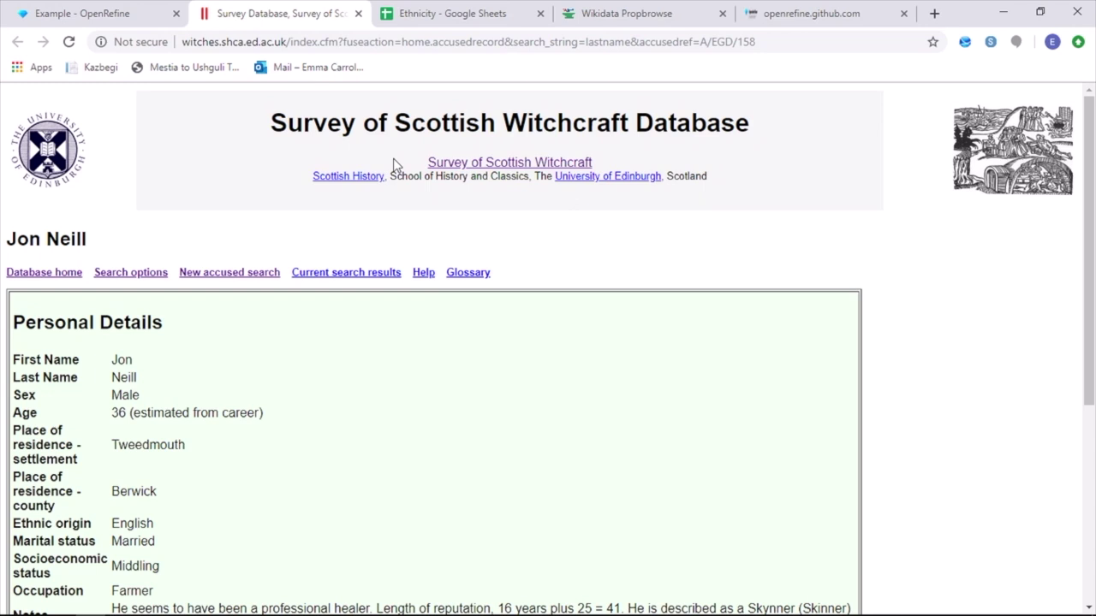
scroll(395, 165, down, 3)
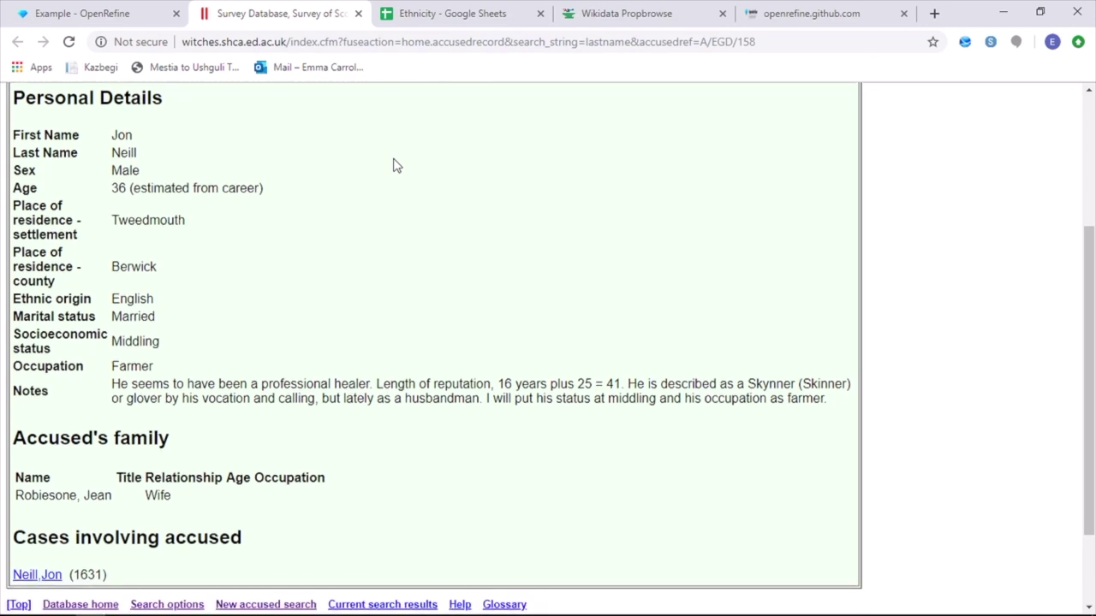
click(100, 11)
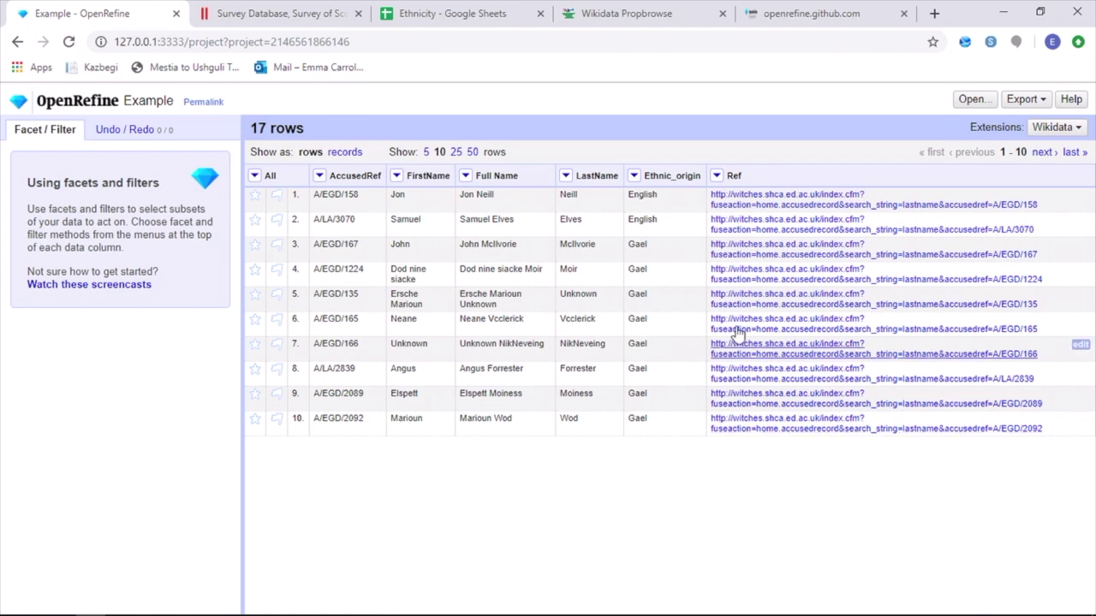
Remove the LastName column from the Example project
click(565, 176)
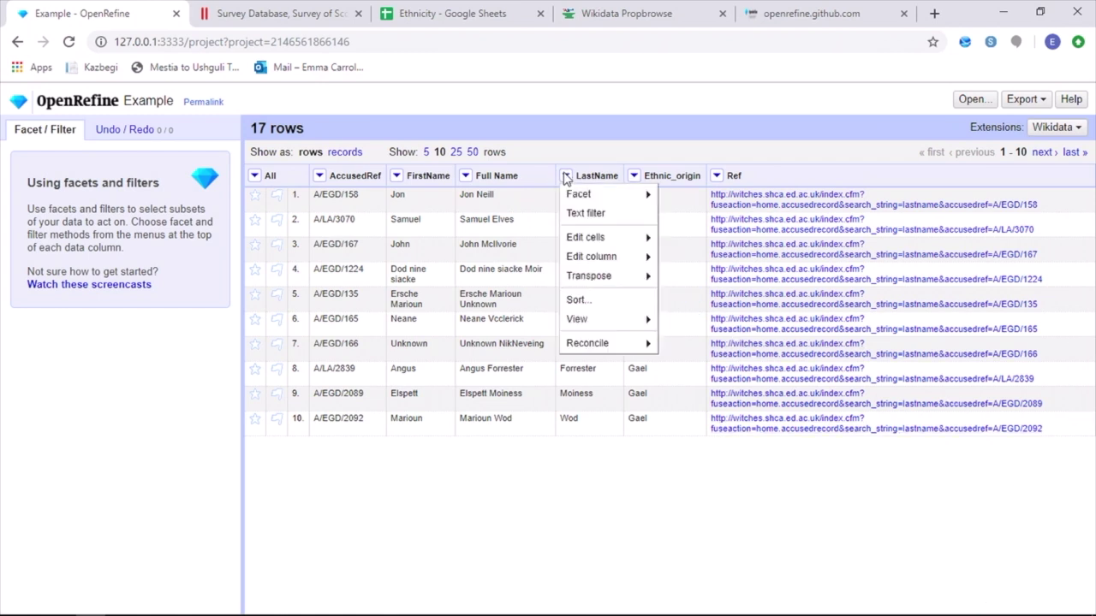
mouse_move(574, 261)
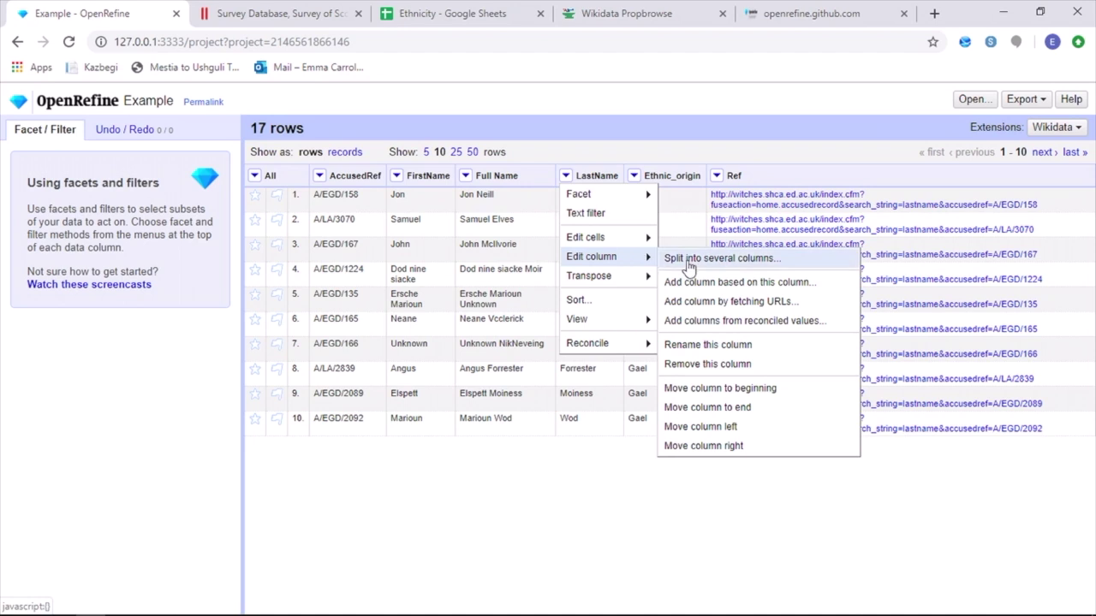
click(706, 366)
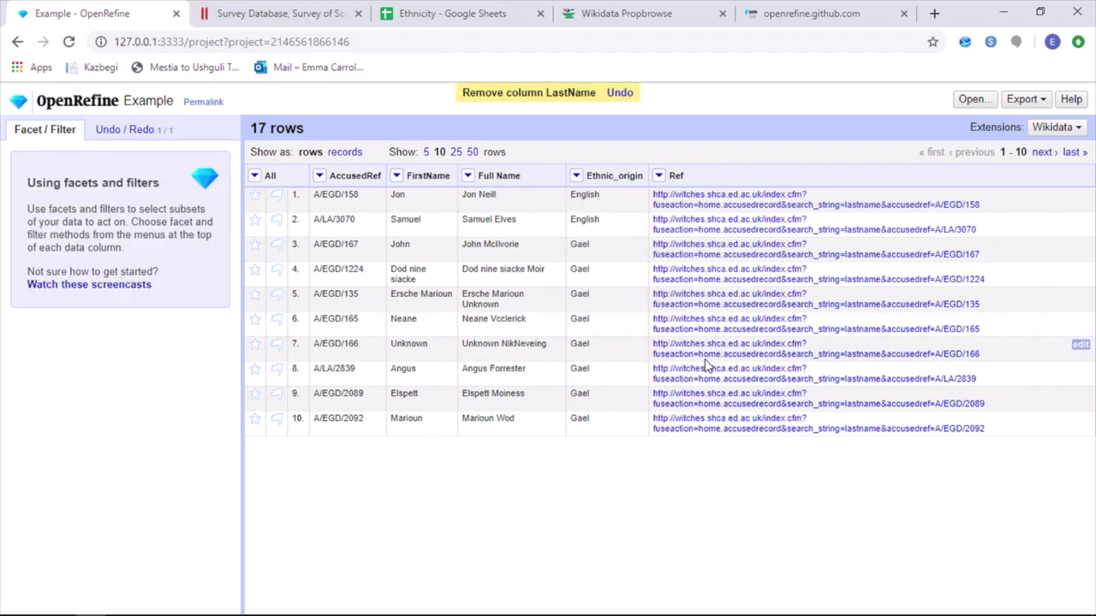
Remove the FirstName column, leaving AccusedRef, Full Name, Ethnic_origin and Ref
click(396, 175)
mouse_move(403, 239)
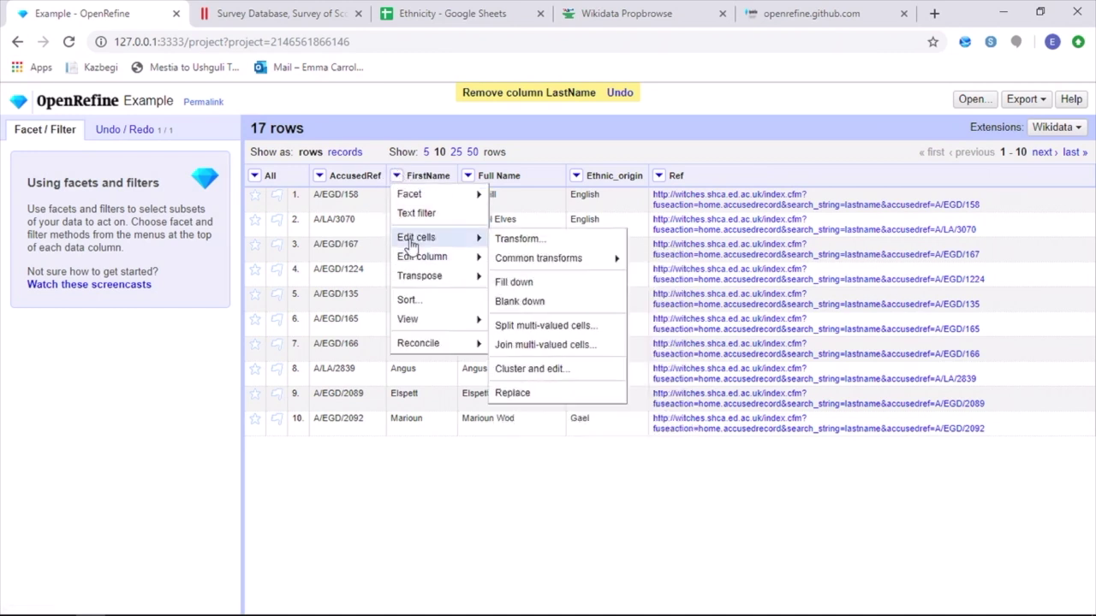
mouse_move(471, 259)
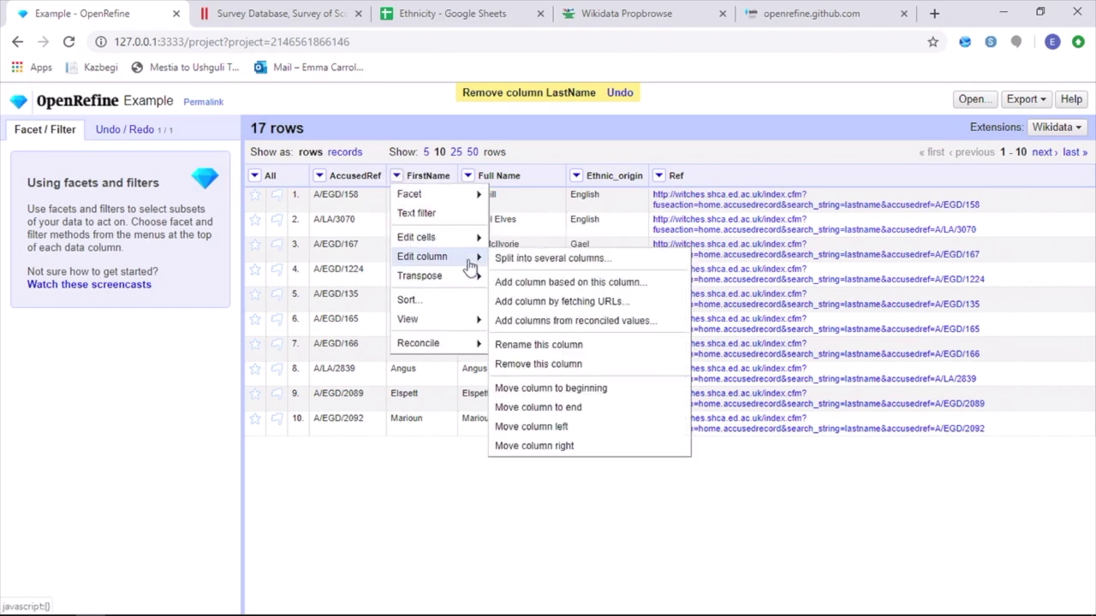
click(513, 364)
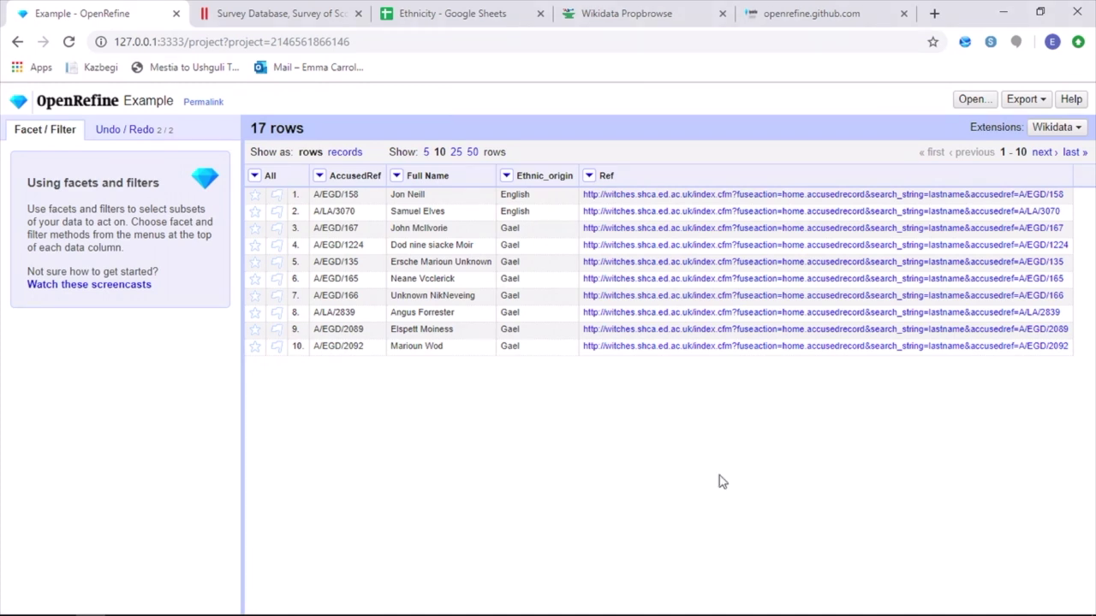
Start reconciling Ethnic_origin with the Wikidata (en) service
click(507, 177)
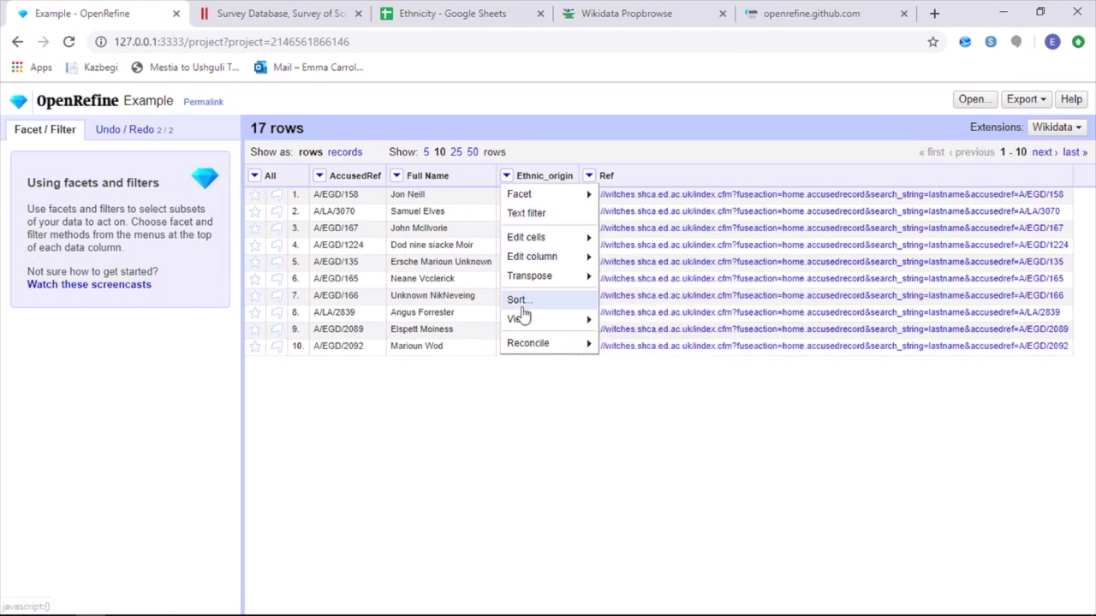
mouse_move(526, 344)
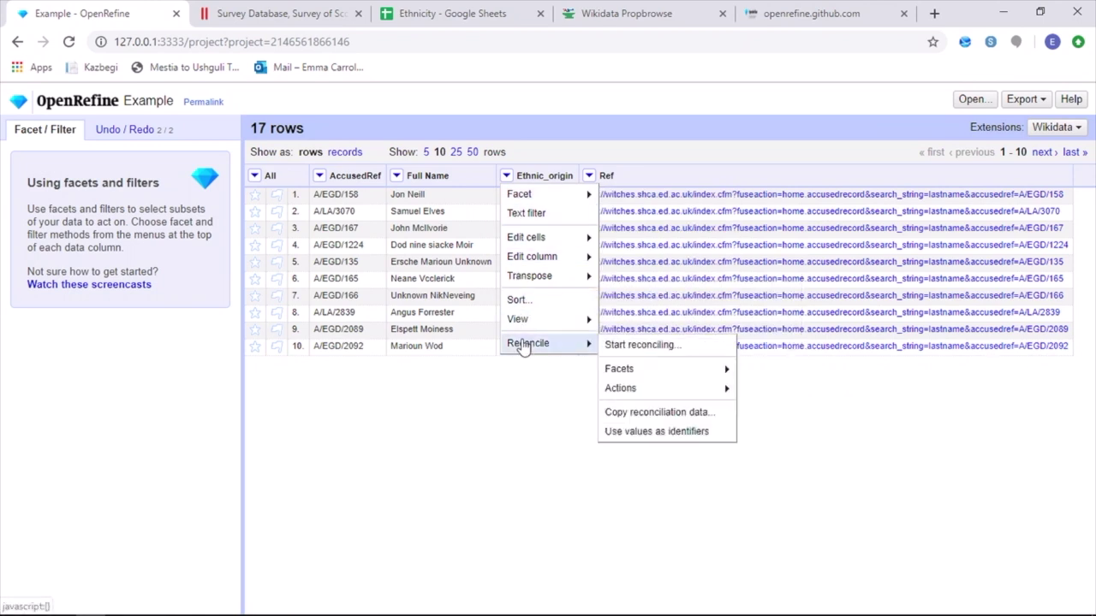
click(624, 347)
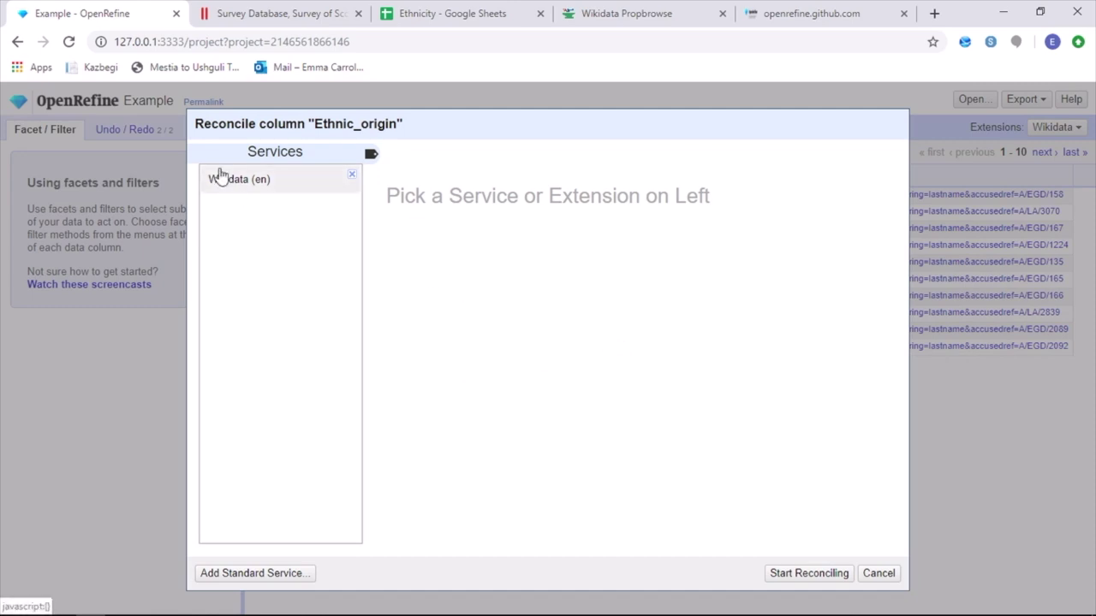
click(227, 179)
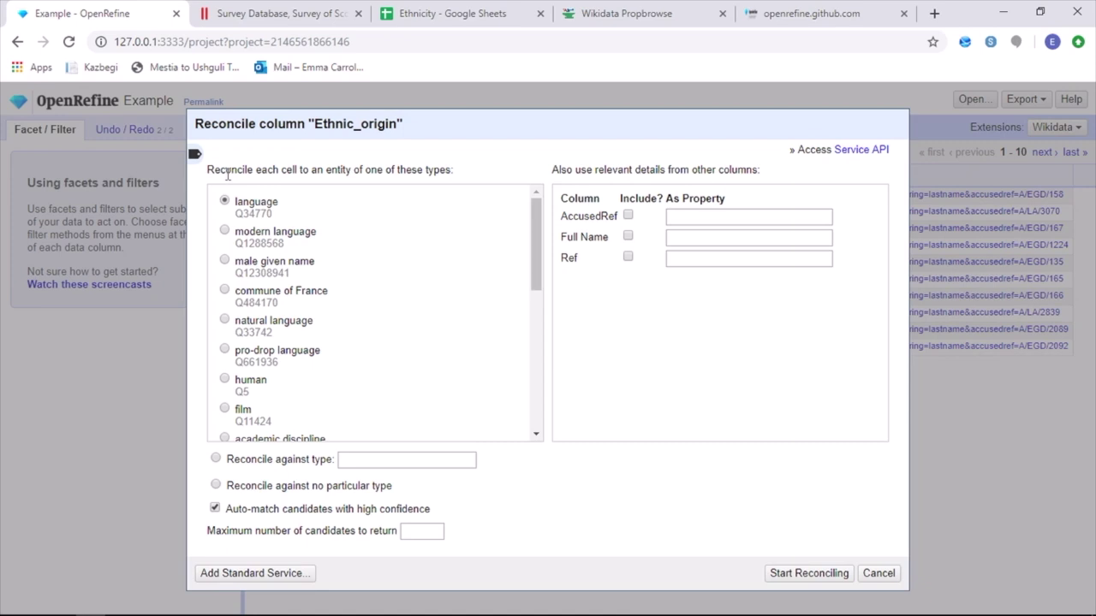
Reconcile Ethnic_origin against the ethnic group type (Q41710)
click(418, 460)
text(ethni)
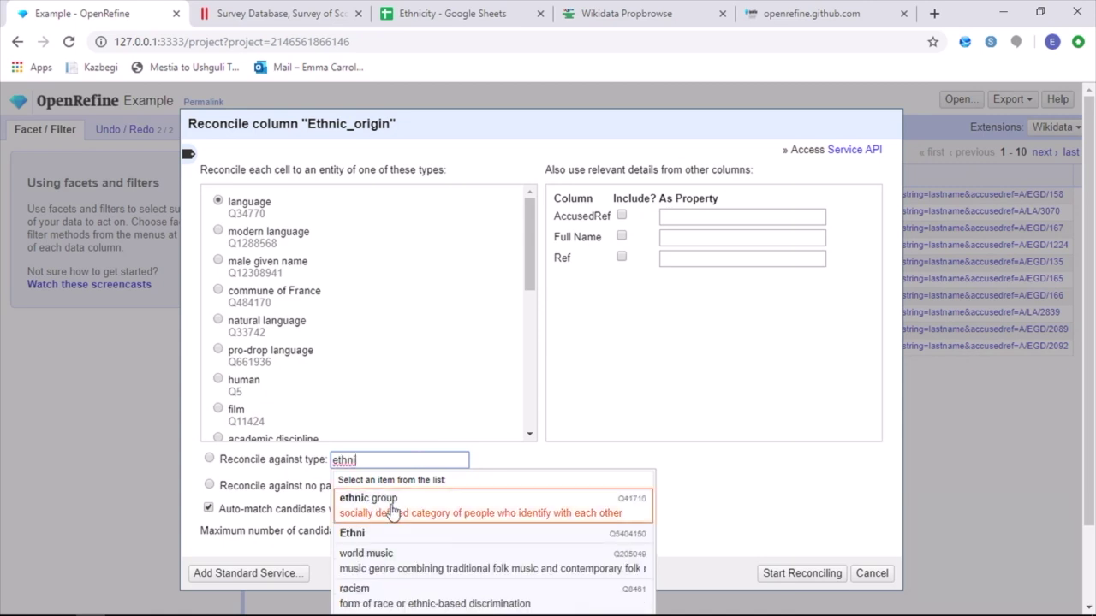
click(383, 512)
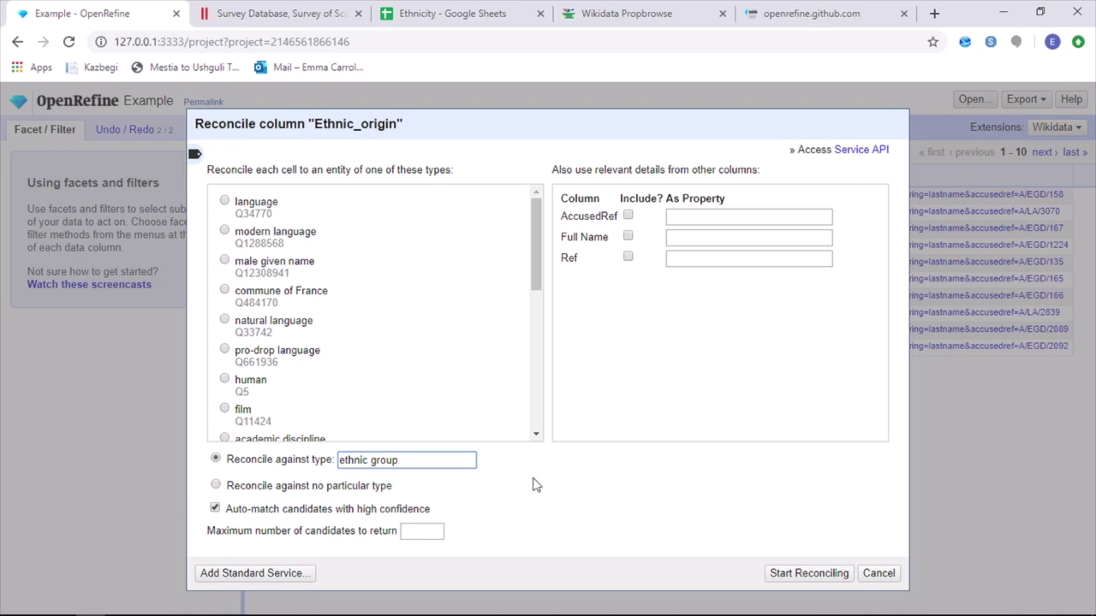
click(820, 574)
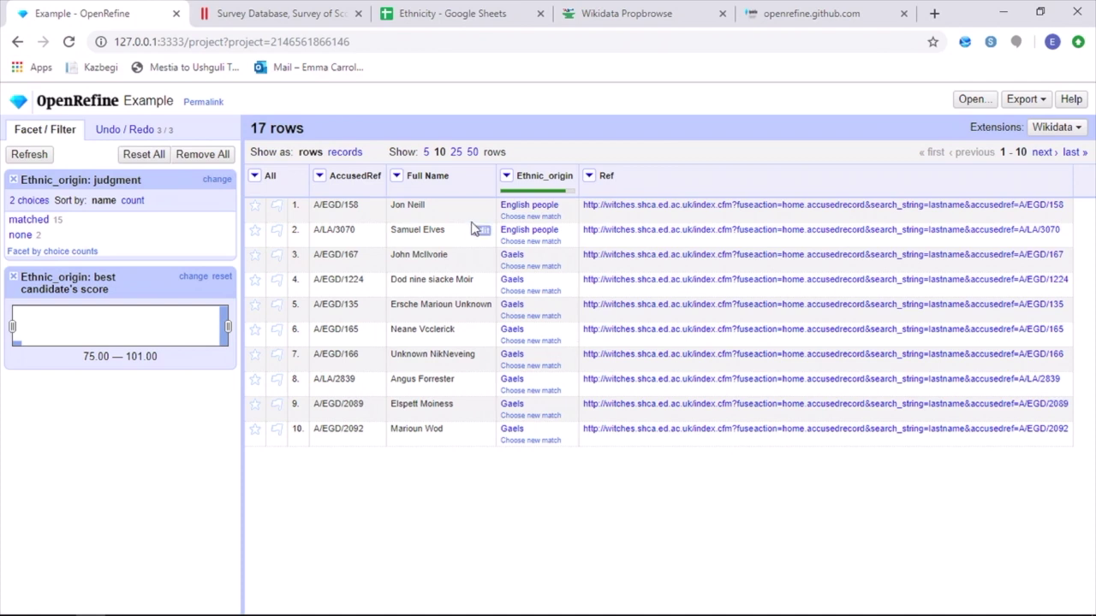
Filter the Ethnic_origin judgment facet to 'none', showing the 2 unmatched Irish rows
drag(514, 206, 565, 209)
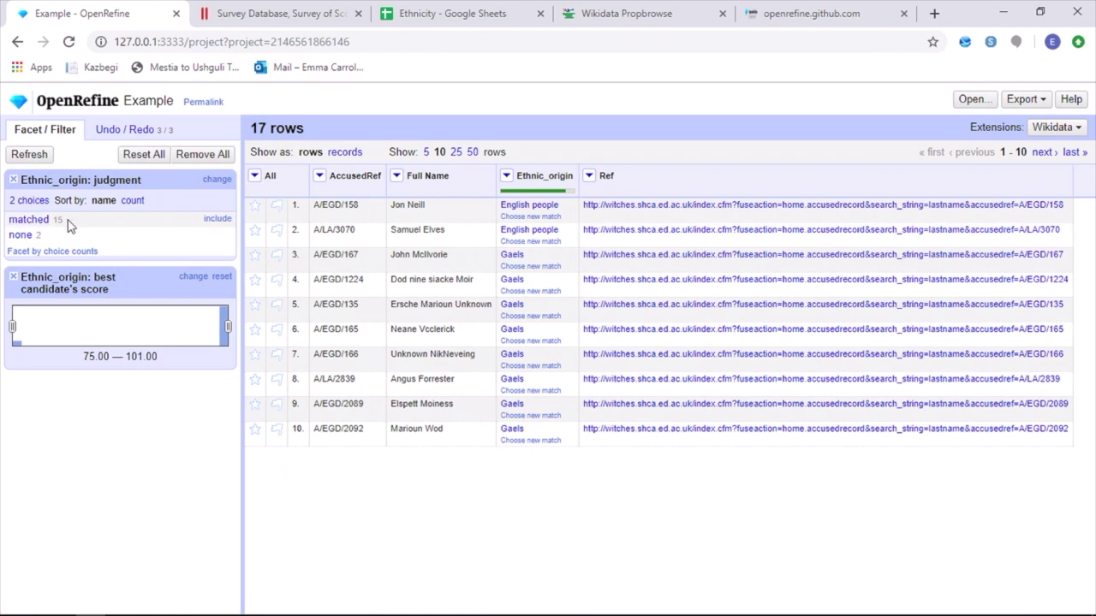
click(15, 239)
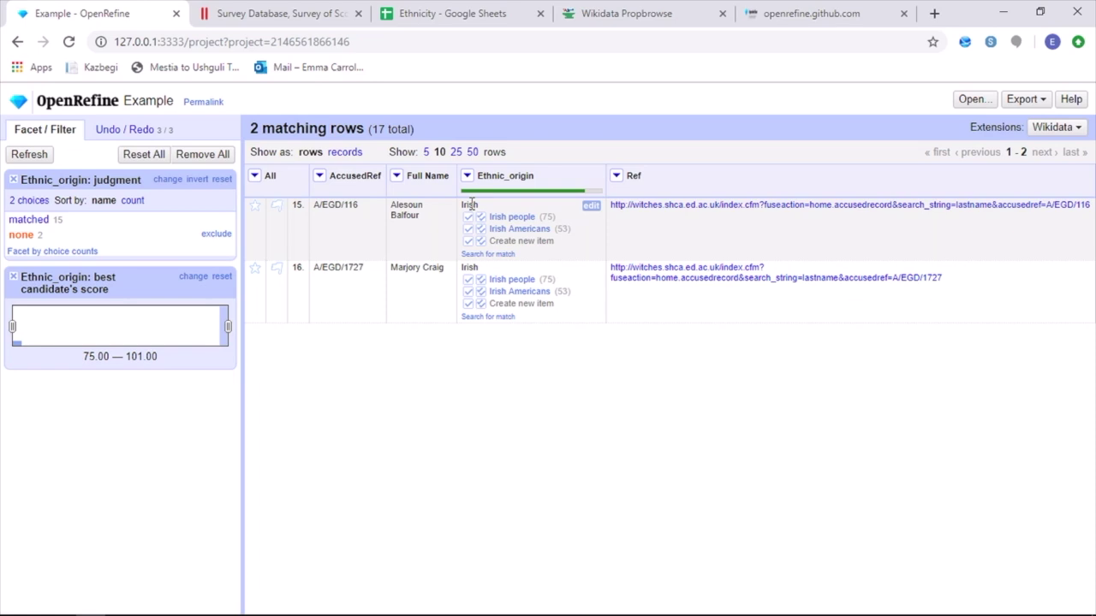
Match both Irish cells to Irish people (Q170826) using Match All Identical Cells
mouse_move(502, 222)
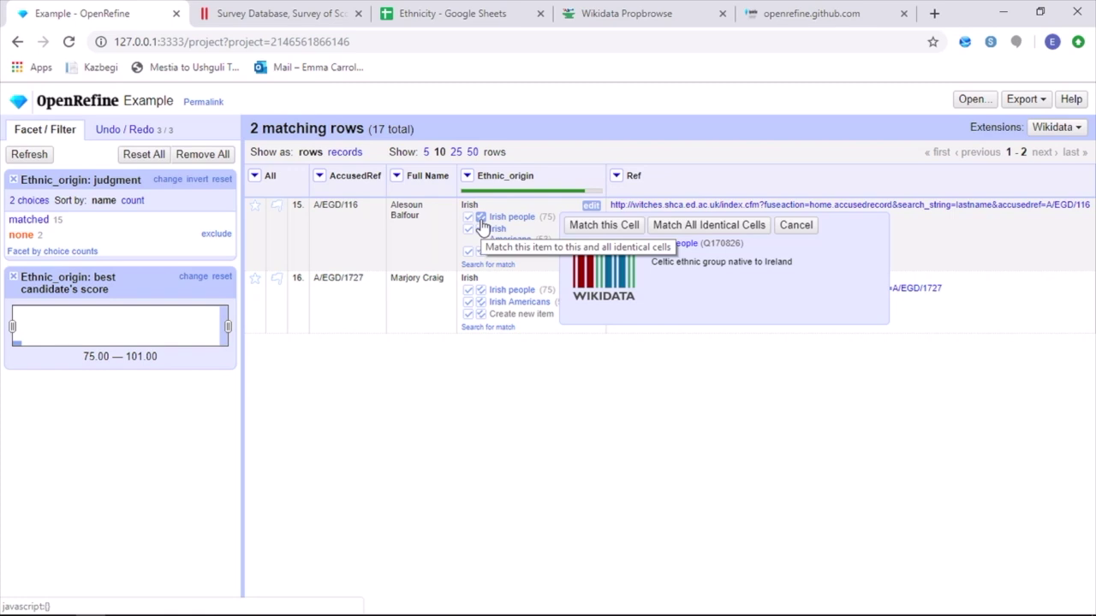
click(481, 221)
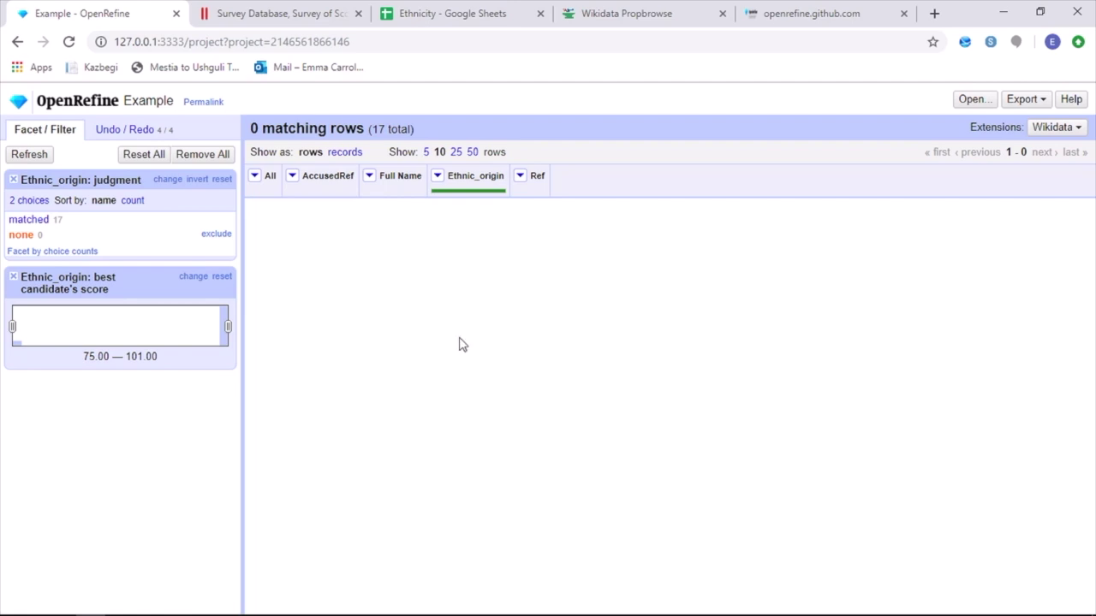
Filter the judgment facet to 'matched' and confirm all 17 Ethnic_origin rows are 100% matched
click(22, 220)
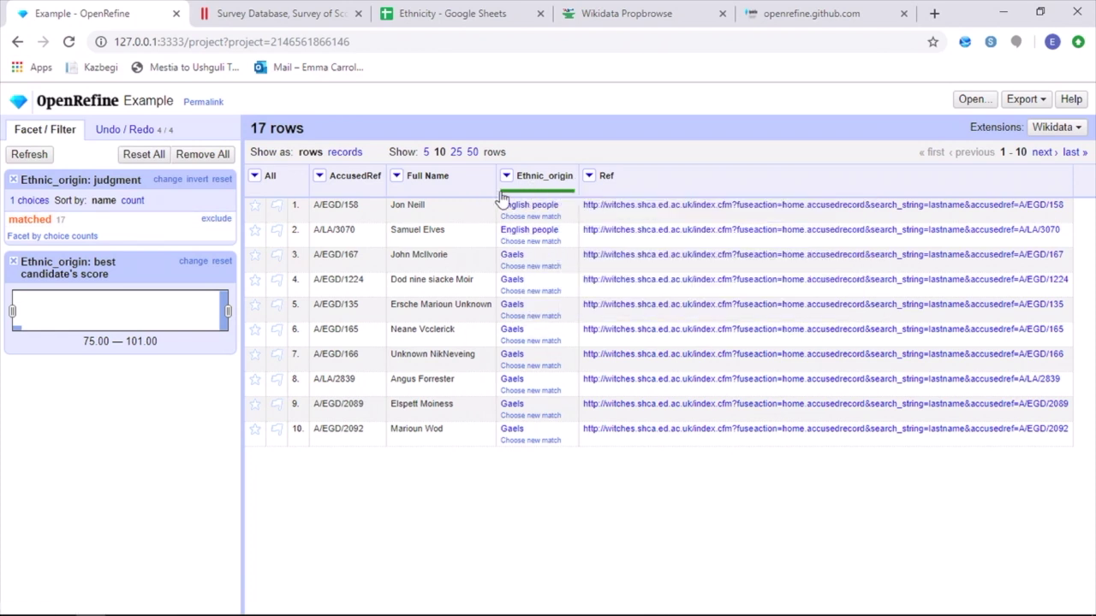
mouse_move(553, 199)
Begin reconciling Full Name with Wikidata (en), keeping human (Q5) as the type
click(397, 176)
mouse_move(404, 344)
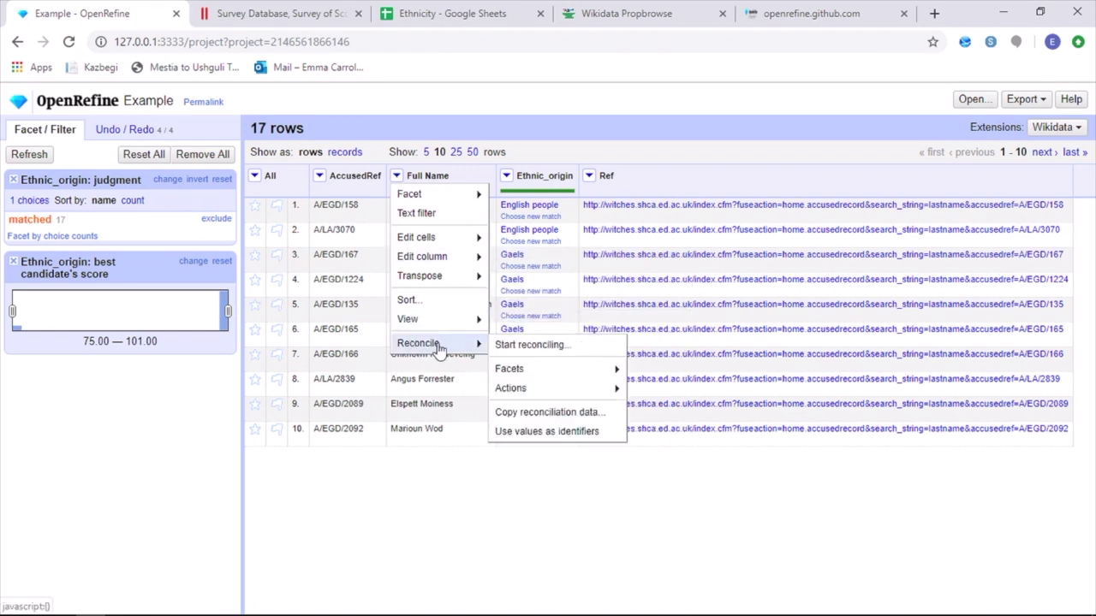
click(507, 348)
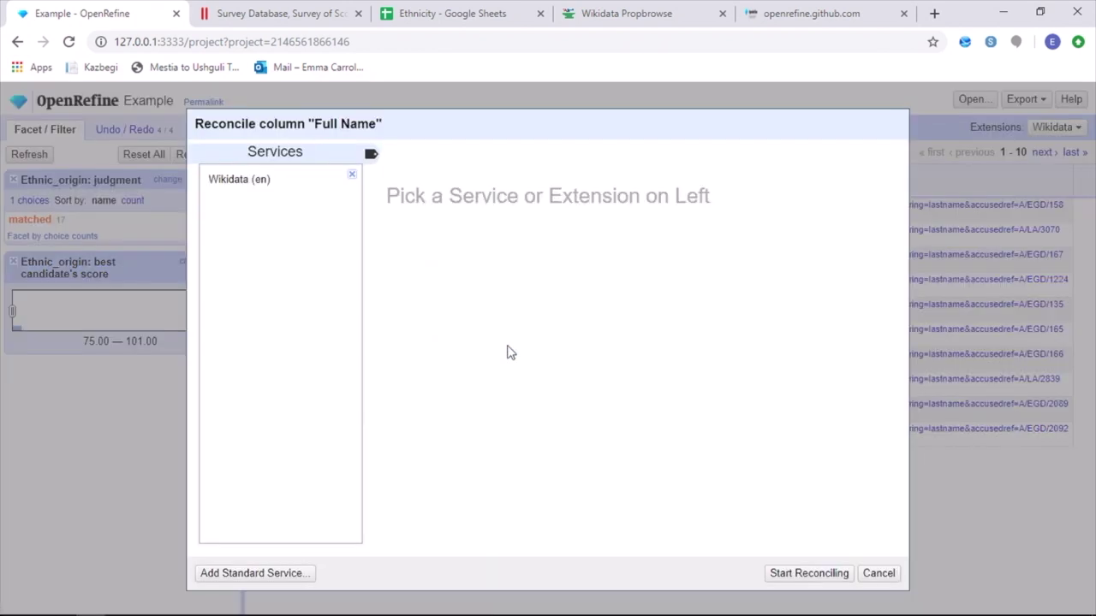
click(225, 181)
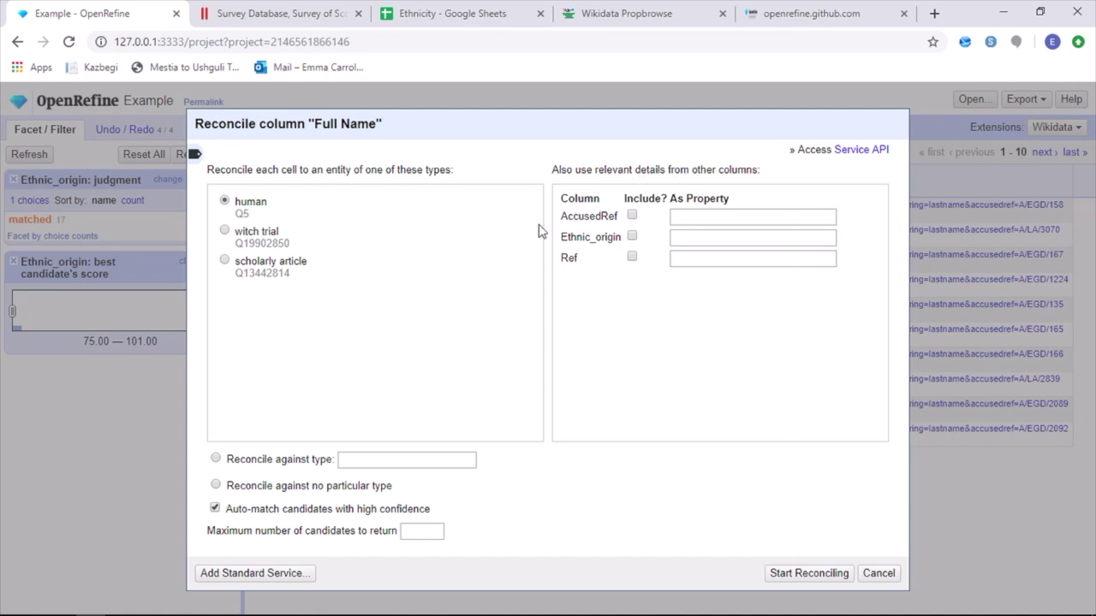
Reconcile Full Name to Wikidata humans, matching AccusedRef via the Survey of Scottish Witchcraft ID property
click(631, 216)
click(704, 220)
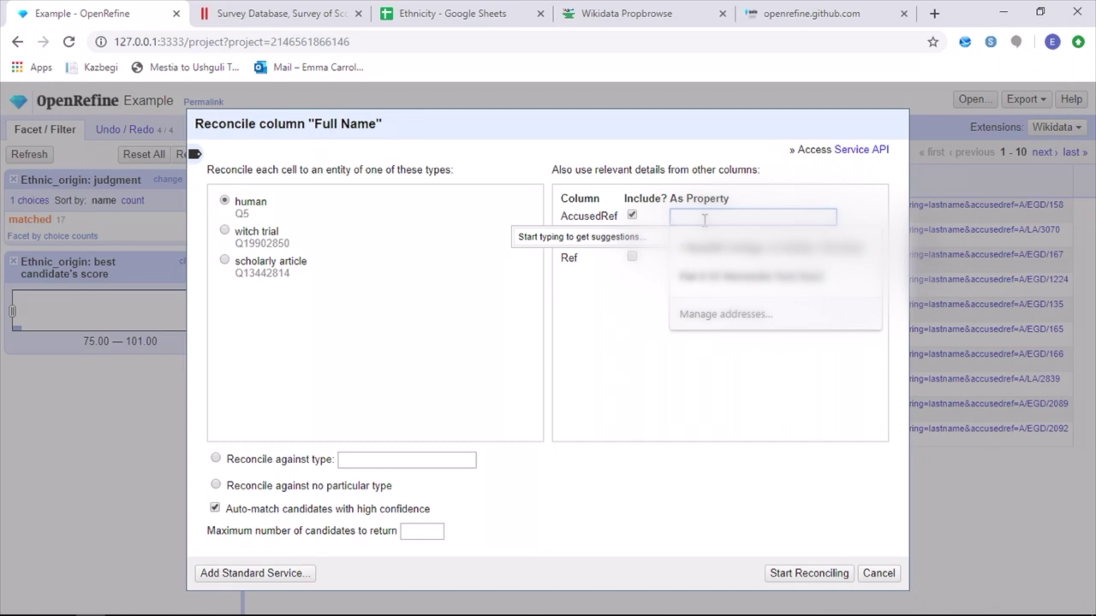
click(704, 248)
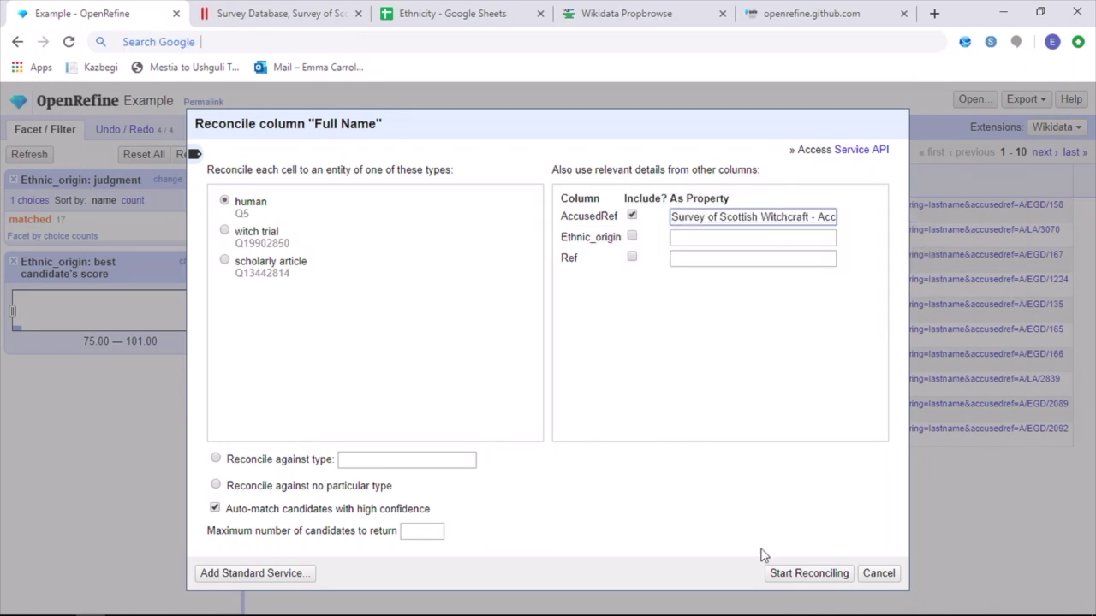
click(779, 573)
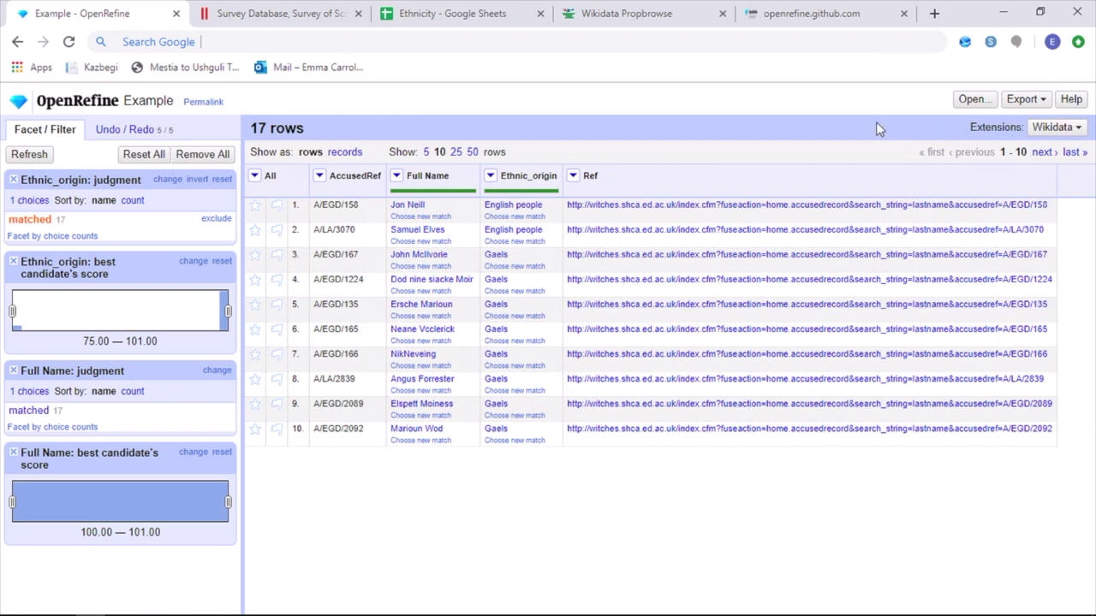
Open the Wikidata schema editor from the Wikidata extension menu and add one empty item
click(1058, 133)
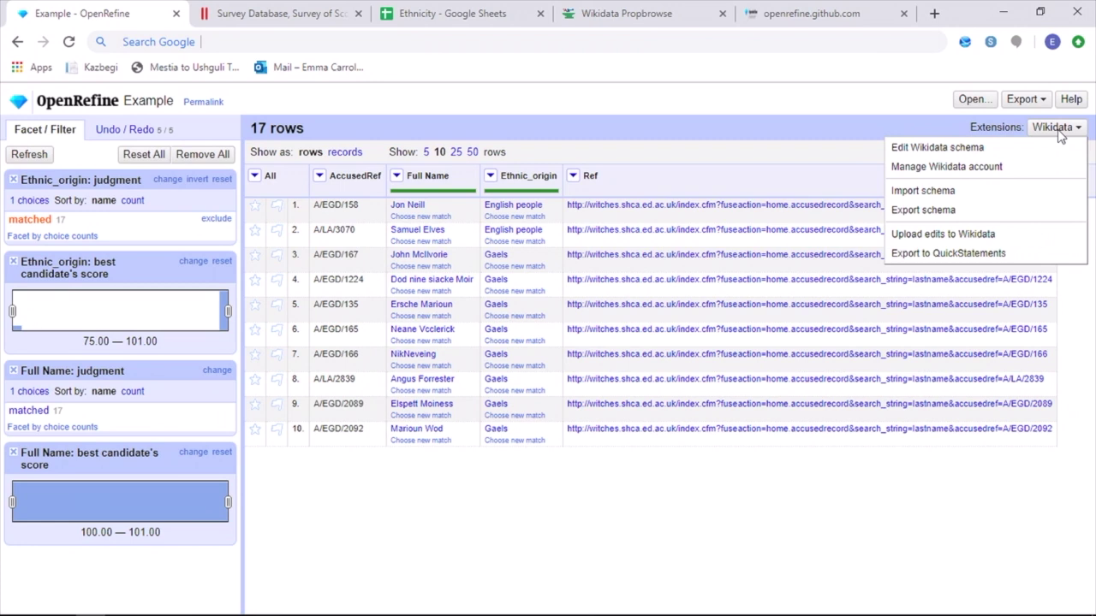
click(935, 150)
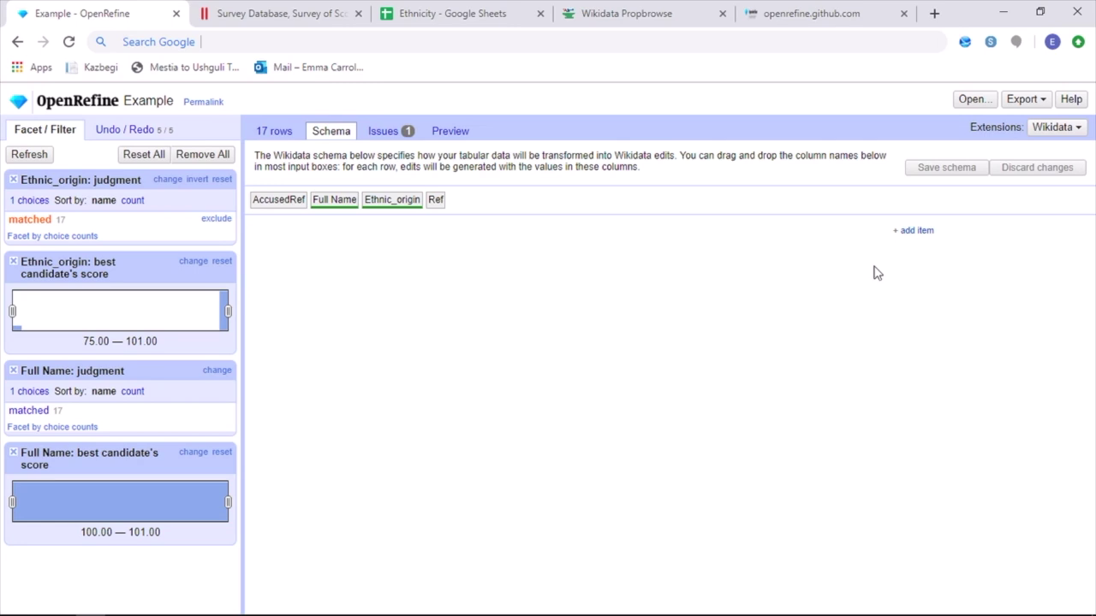
click(913, 231)
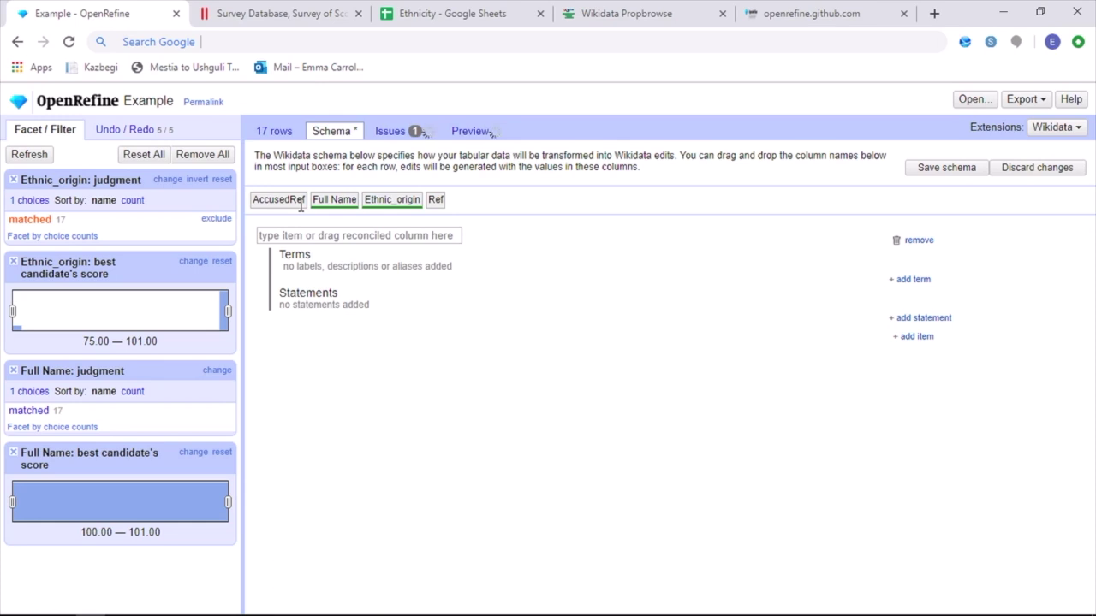
Set the item subject to Full Name and add an ethnic group statement valued from Ethnic_origin
drag(331, 200, 315, 237)
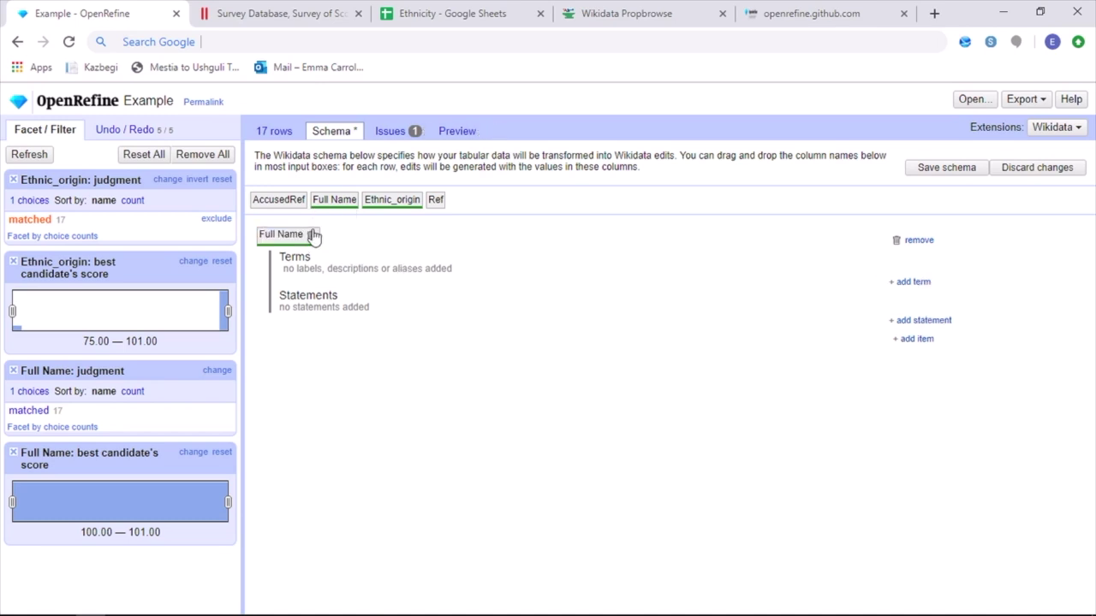
click(923, 320)
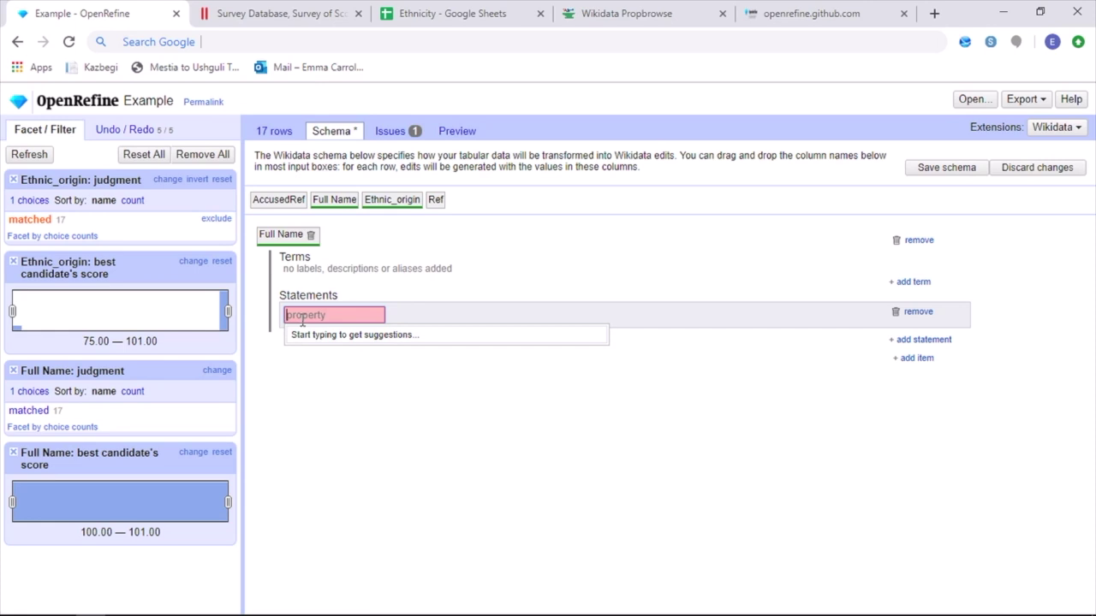
text(ethn)
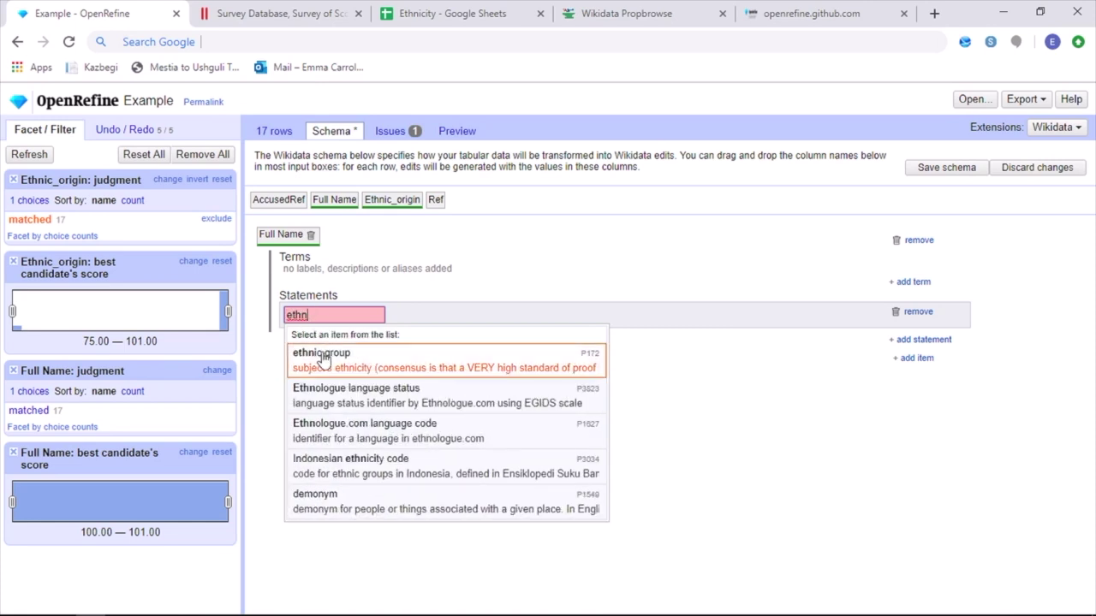
click(320, 357)
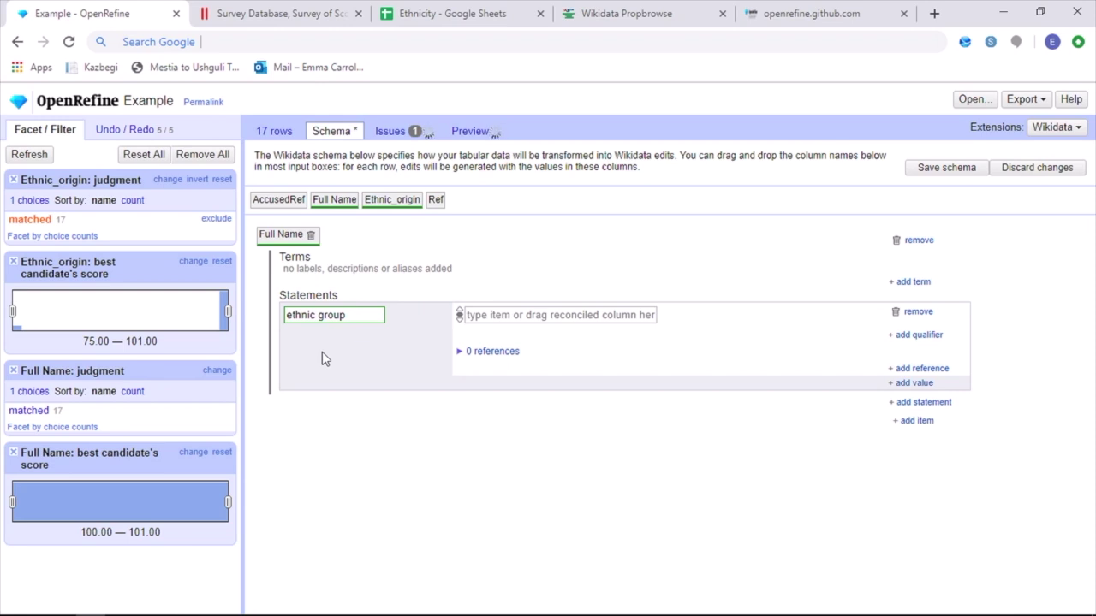
drag(382, 200, 511, 322)
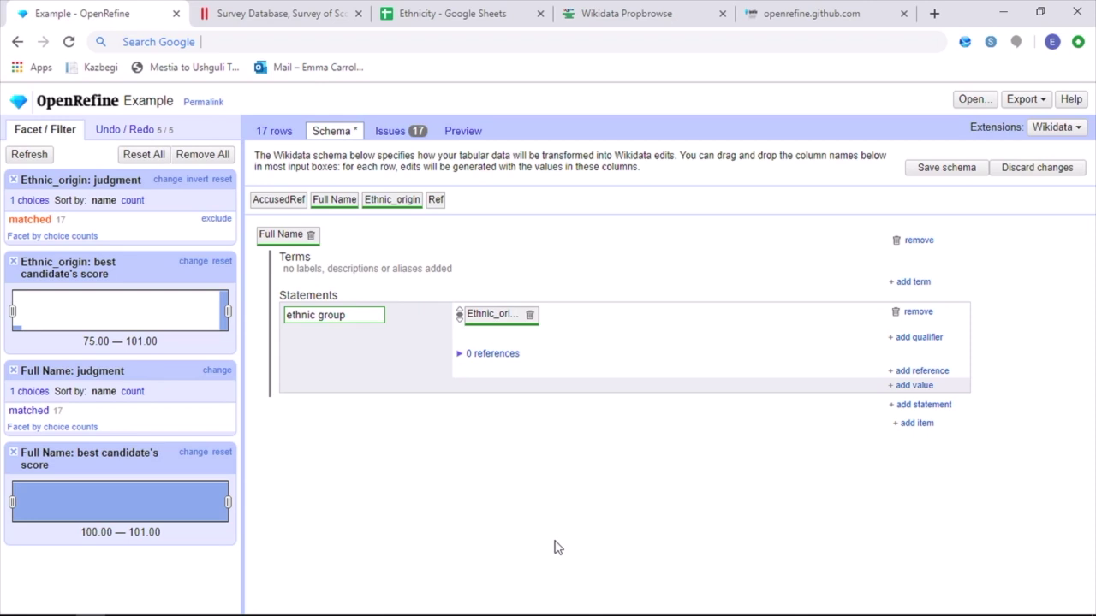
Add a reference to the ethnic group statement with reference URL taken from the Ref column
click(922, 371)
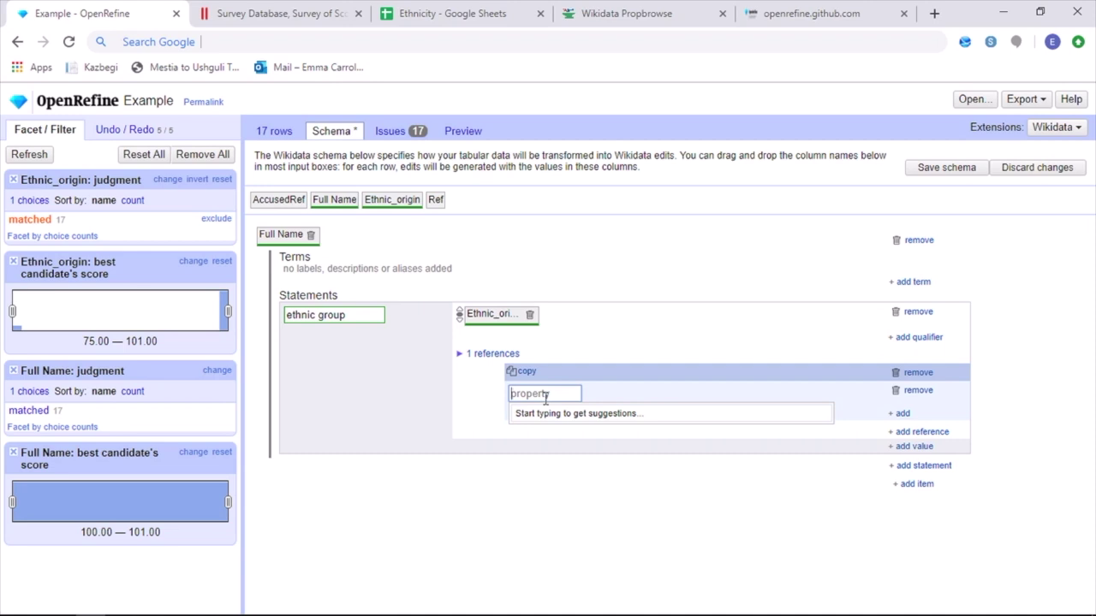
text(url)
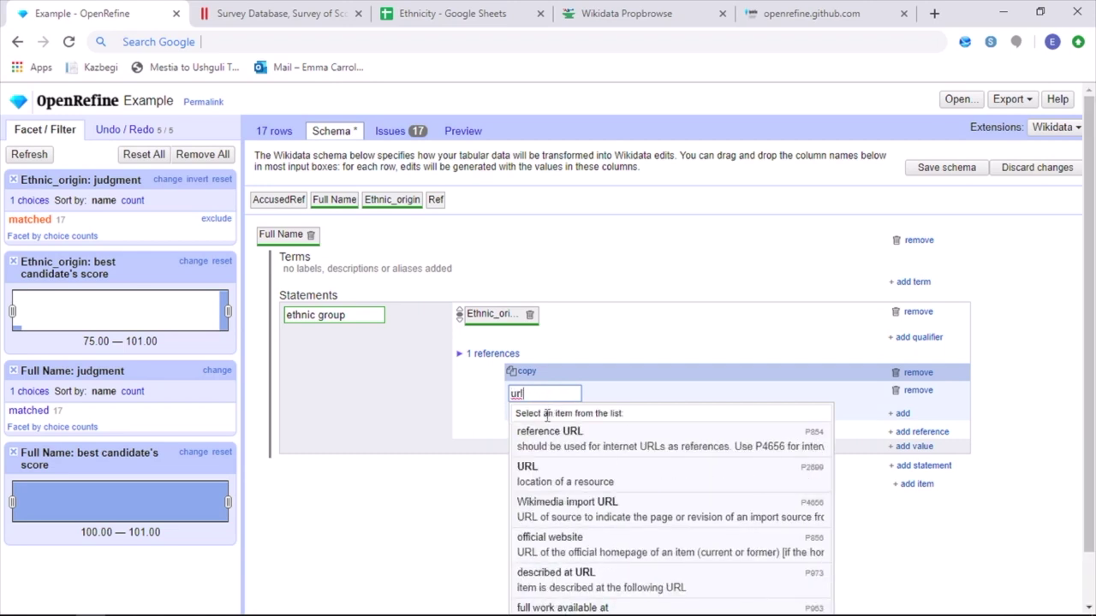
click(560, 431)
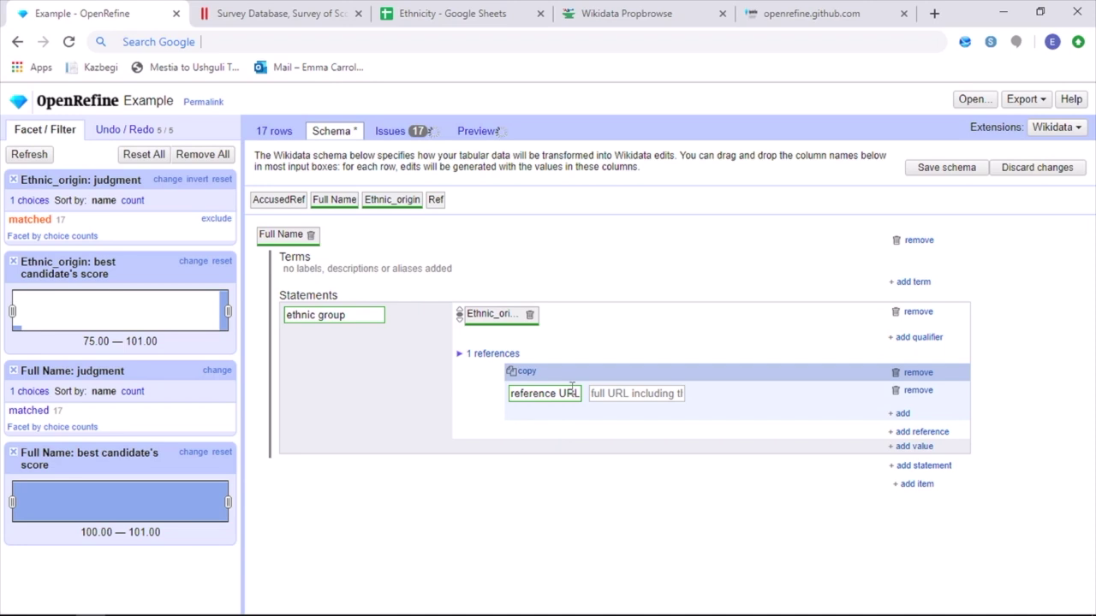
click(657, 396)
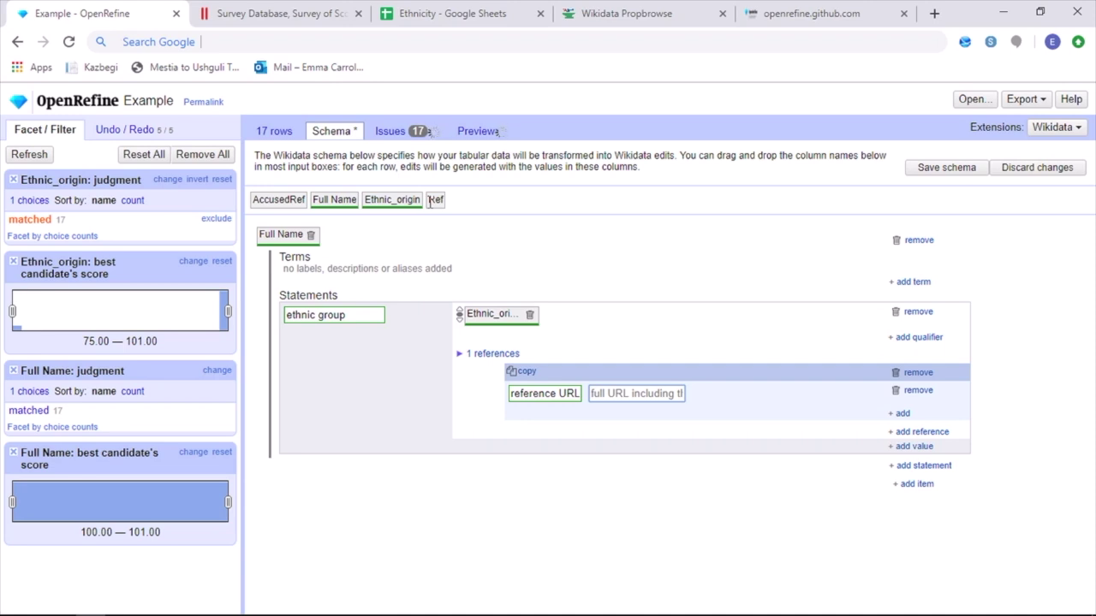
drag(432, 200, 628, 396)
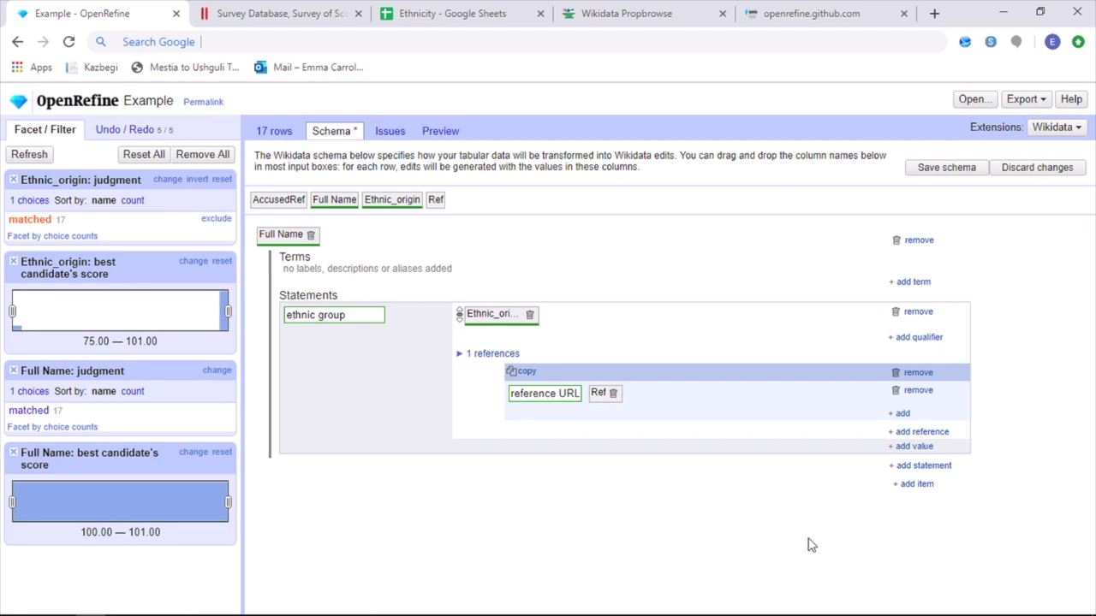
Check the Issues tab, then preview the 17 ethnic group edits and inspect the first reference
click(373, 135)
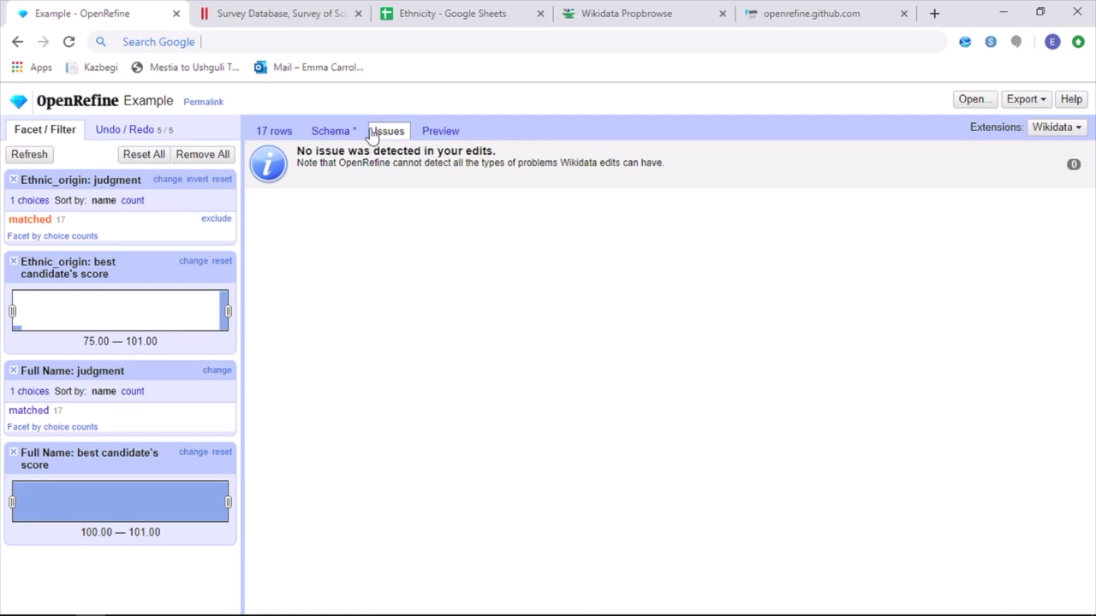
click(438, 133)
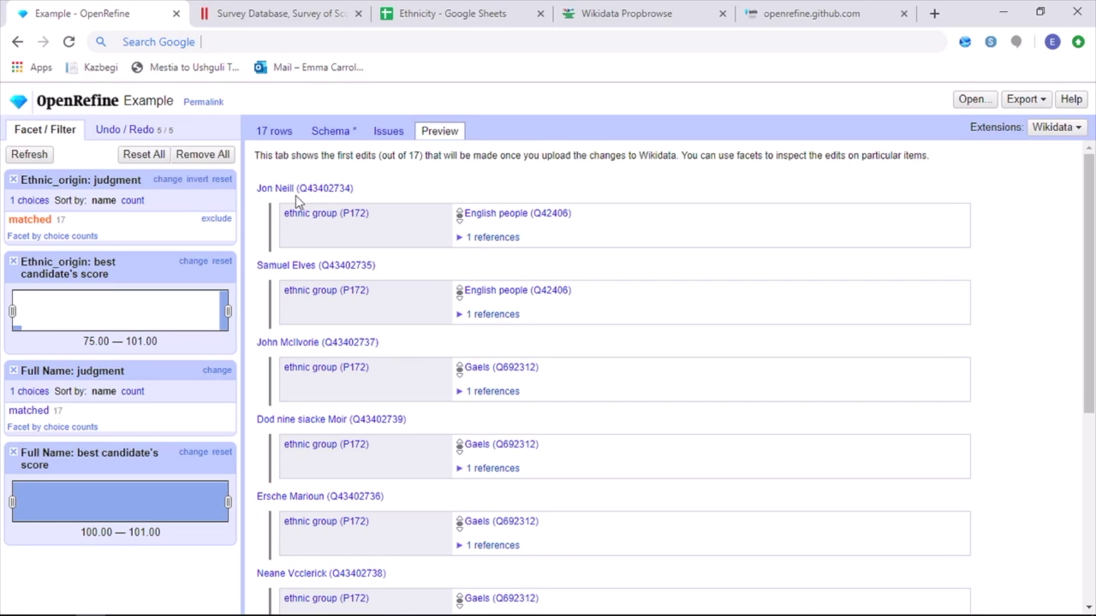
click(495, 237)
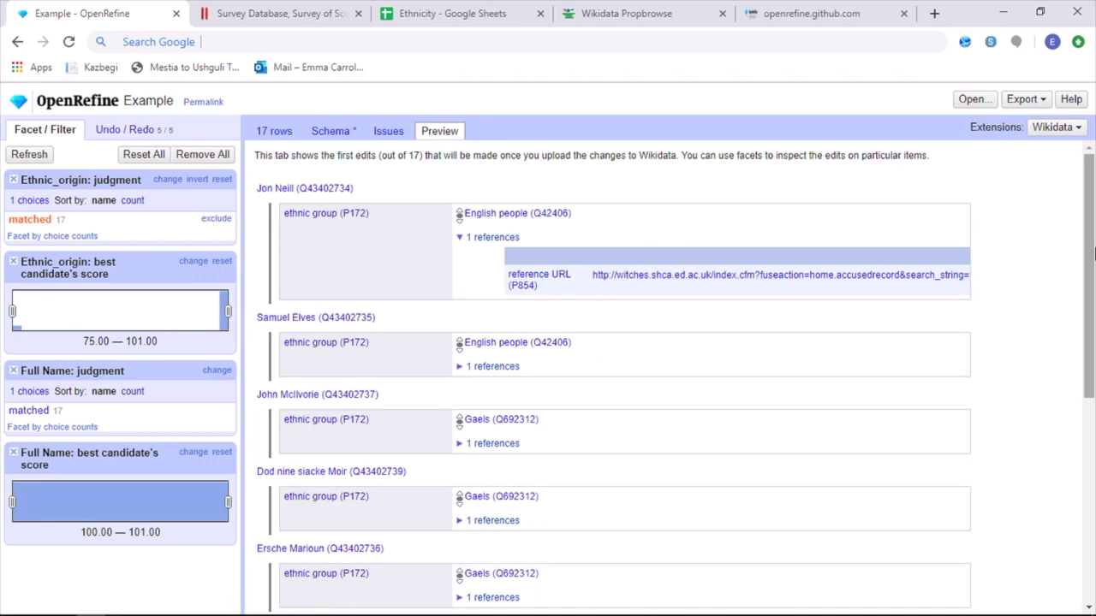
drag(1091, 278, 1091, 494)
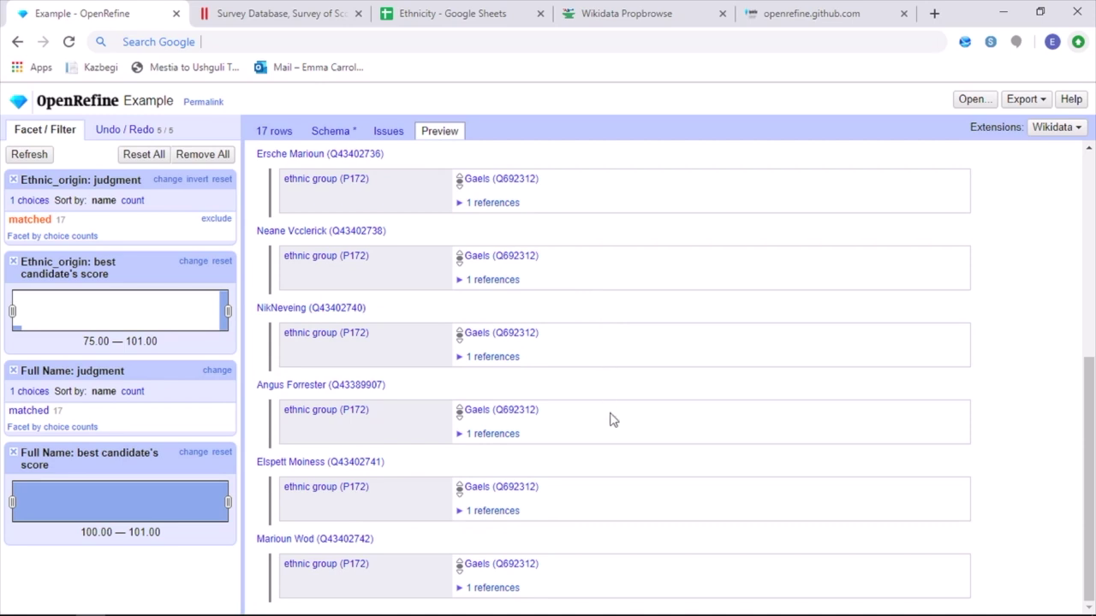
Export the planned edits to QuickStatements, then open the Upload edits to Wikidata dialog
click(1035, 103)
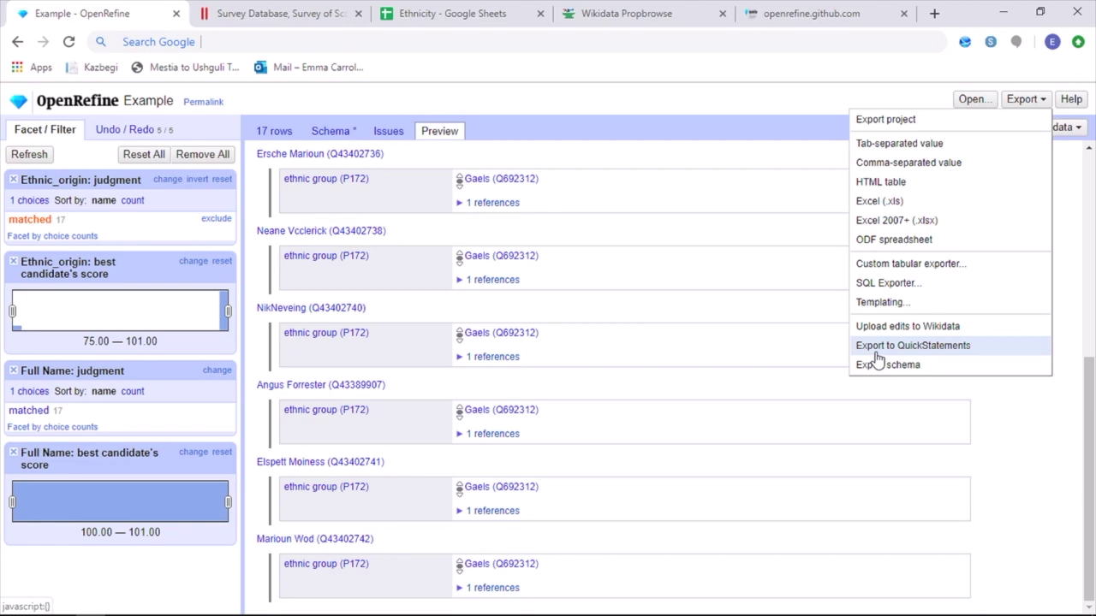
click(876, 351)
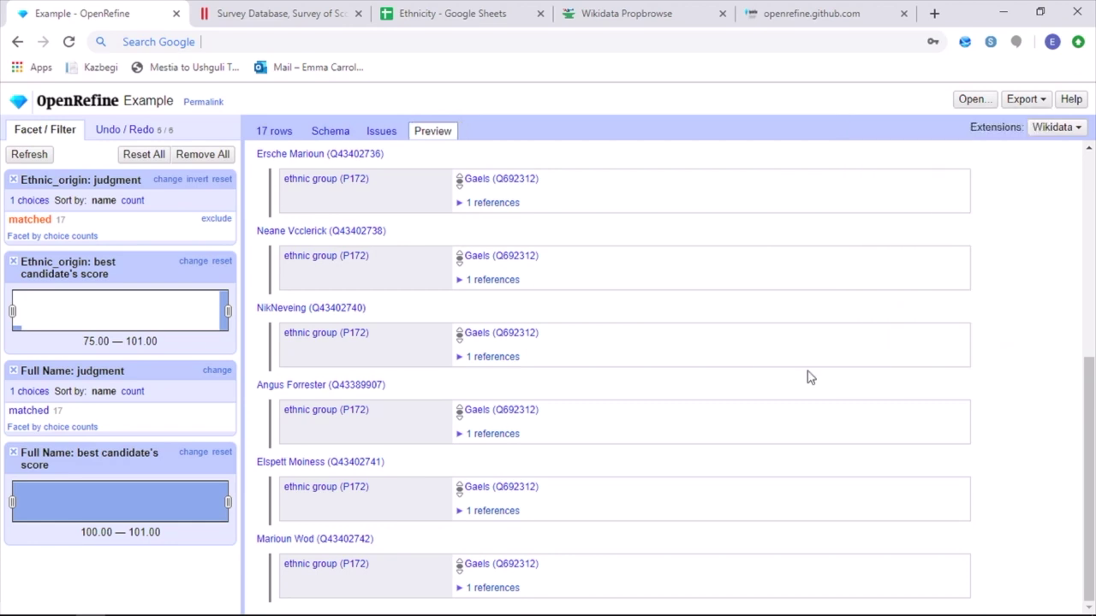
click(1034, 103)
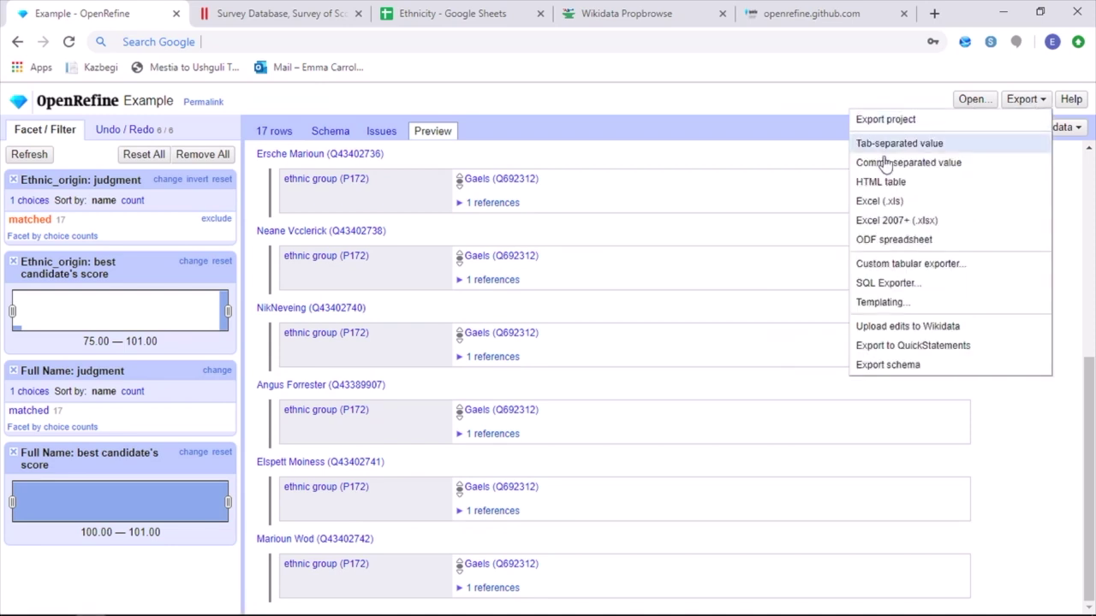
click(901, 329)
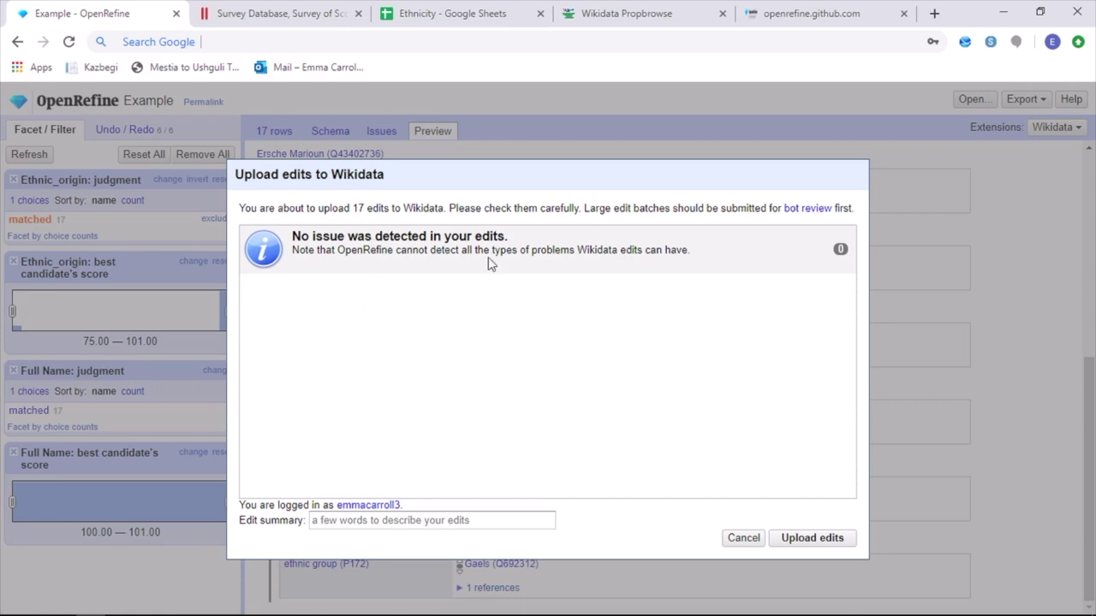
Upload the 17 edits to Wikidata with the edit summary 'Ethnic Group'
click(453, 524)
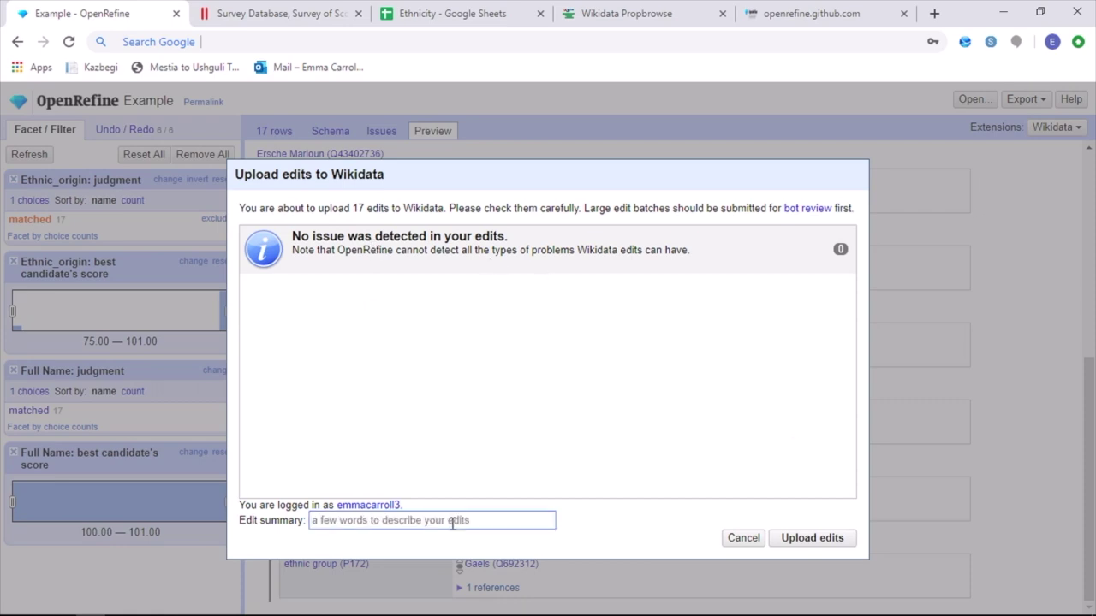
text(Ethnic )
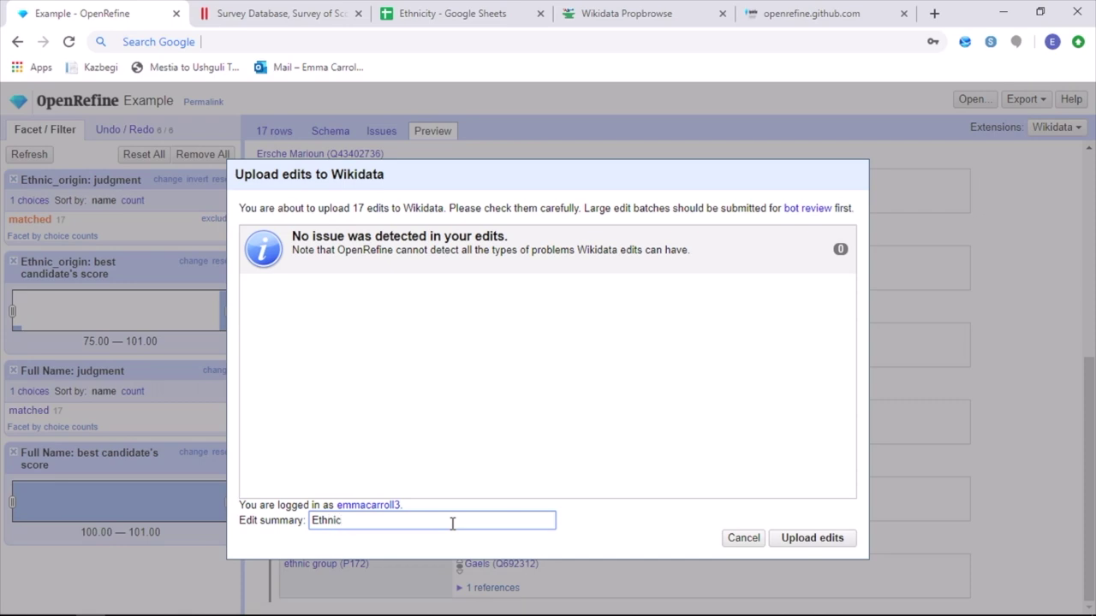
text(Group)
click(846, 545)
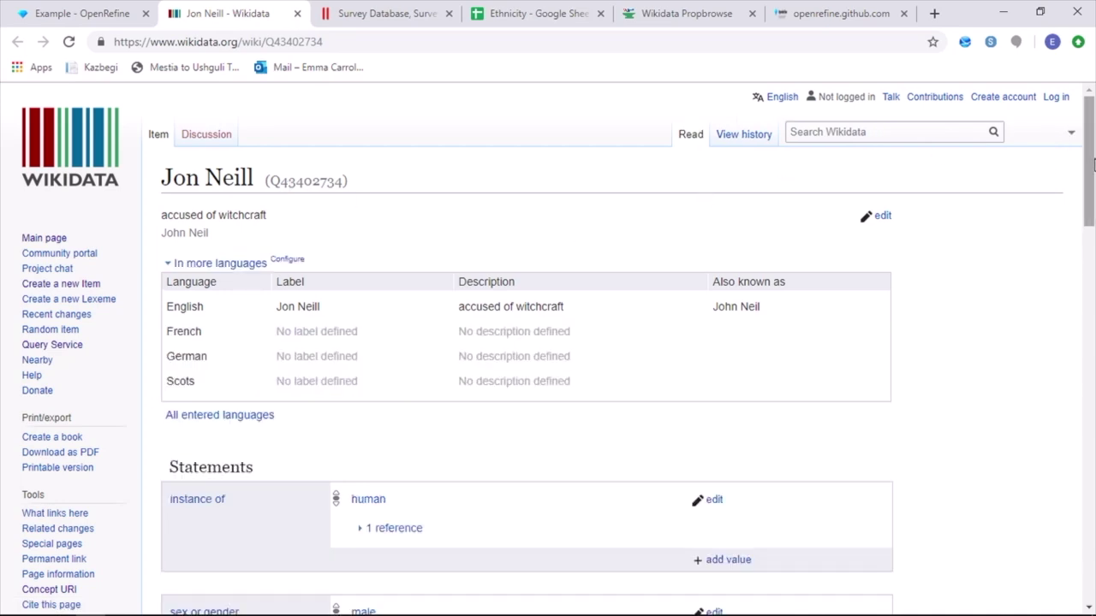
Scroll item Q43402734 down to its ethnic group statement showing English people with one reference
drag(1093, 165, 1093, 370)
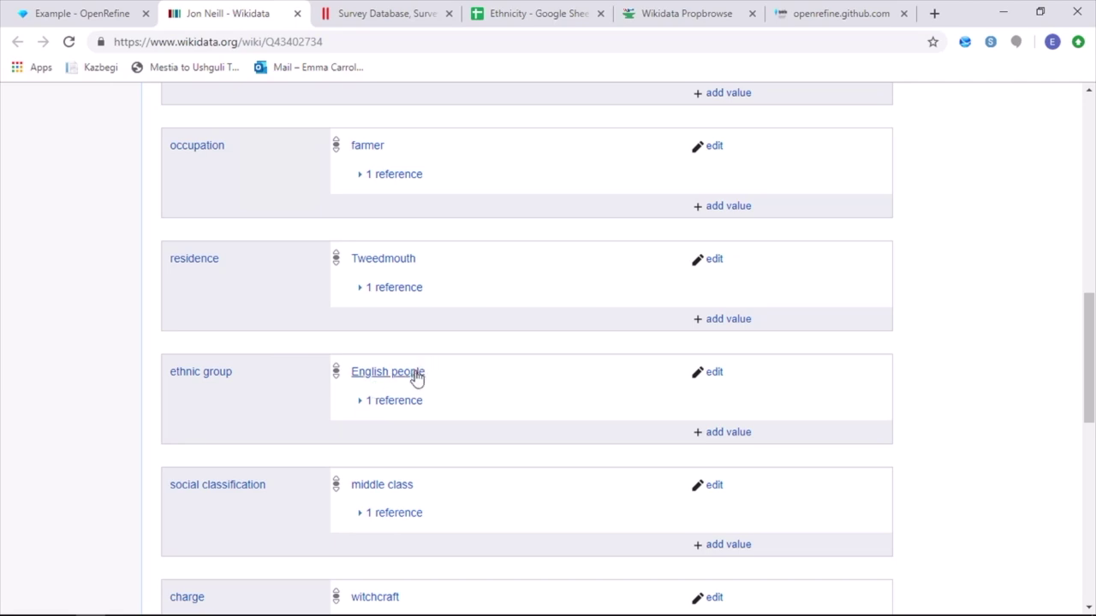